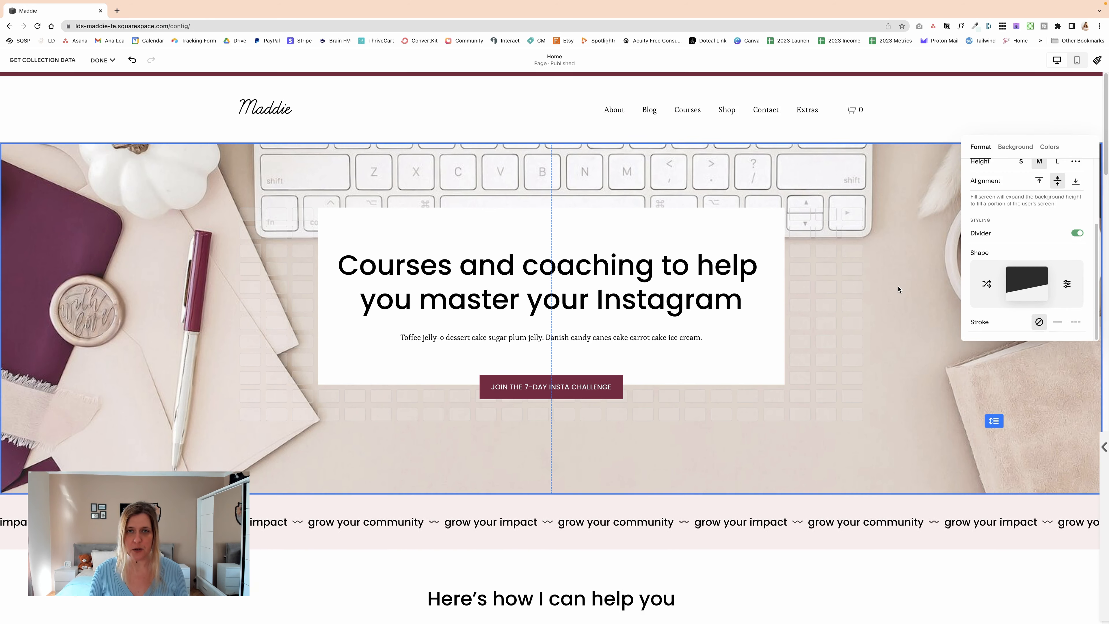
# Step: Shuffle the hero section's divider through several random shapes
pyautogui.scroll(-5, 909, 302)
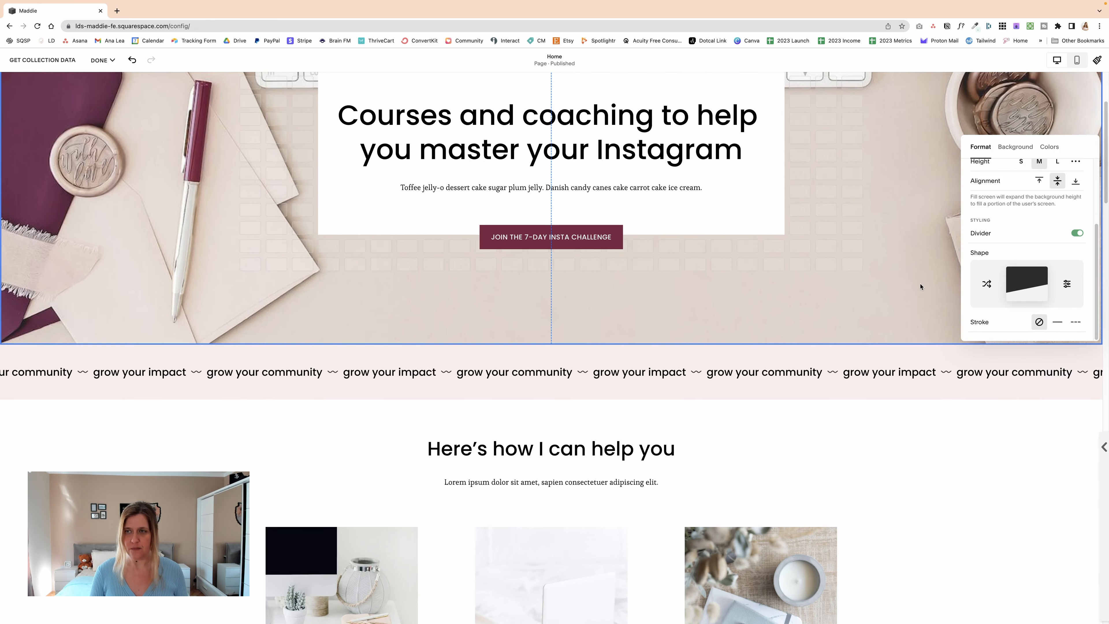
pyautogui.scroll(2, 925, 276)
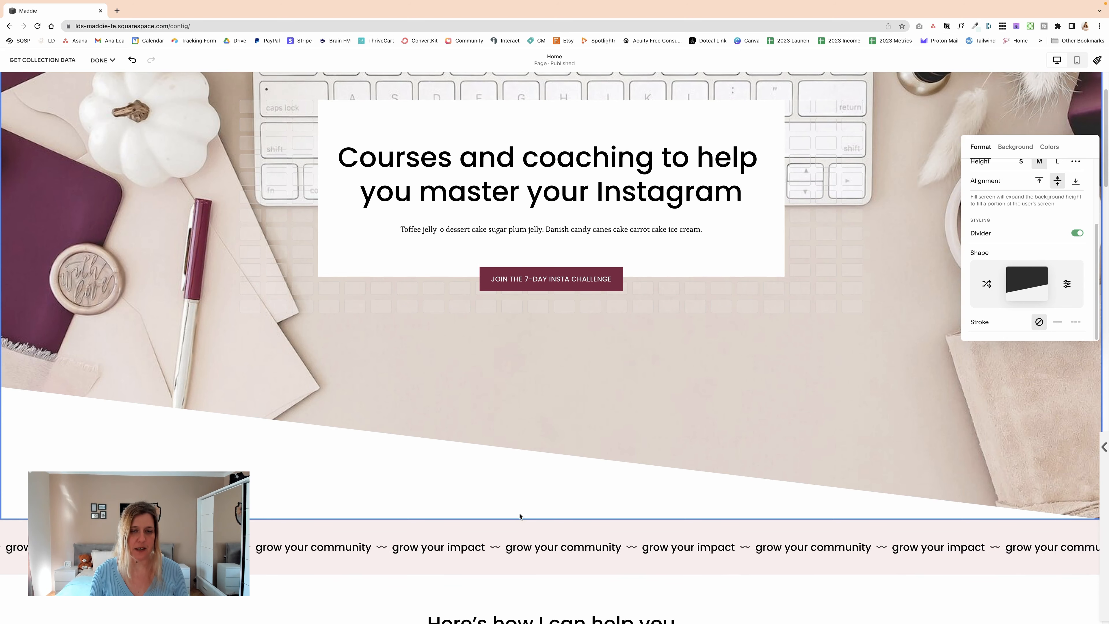
pyautogui.scroll(-2, 660, 429)
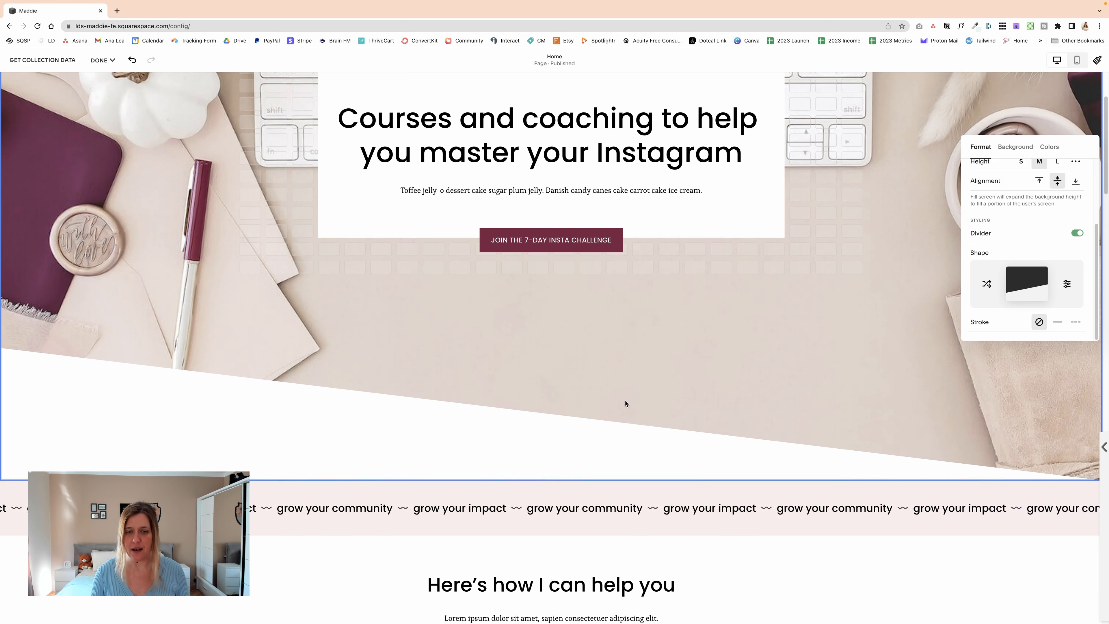
pyautogui.scroll(-1, 647, 390)
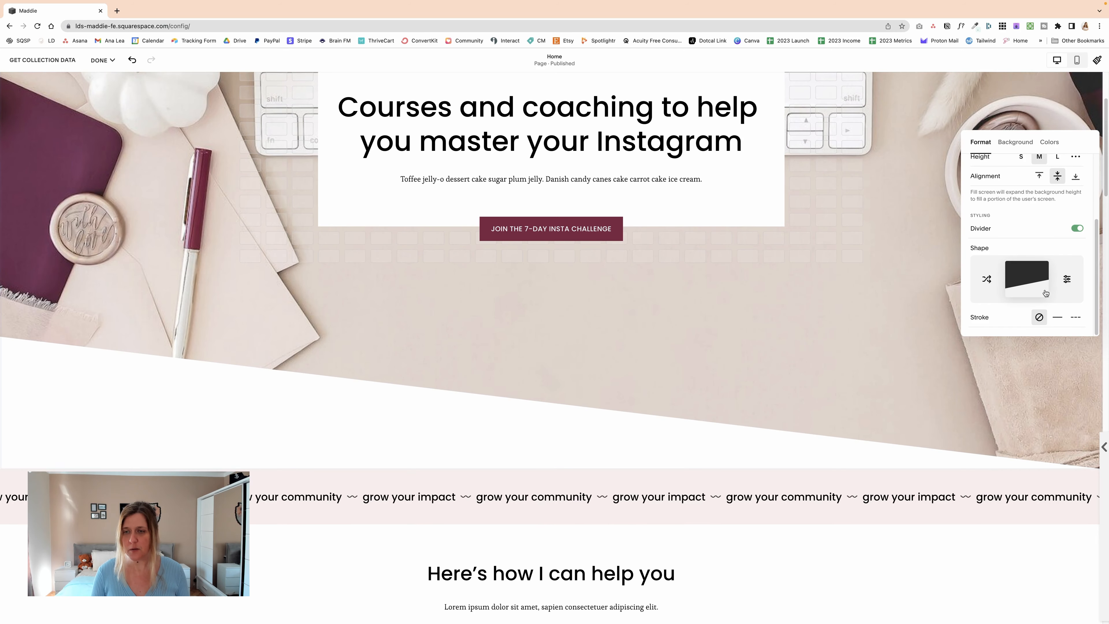
pyautogui.click(987, 282)
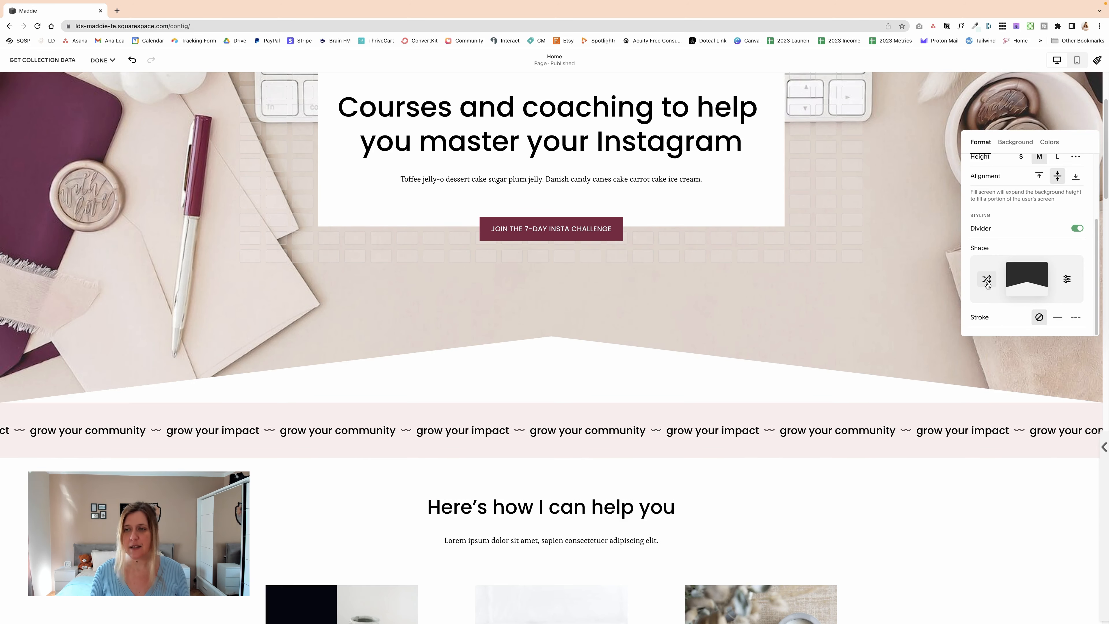
pyautogui.click(987, 282)
pyautogui.click(987, 282)
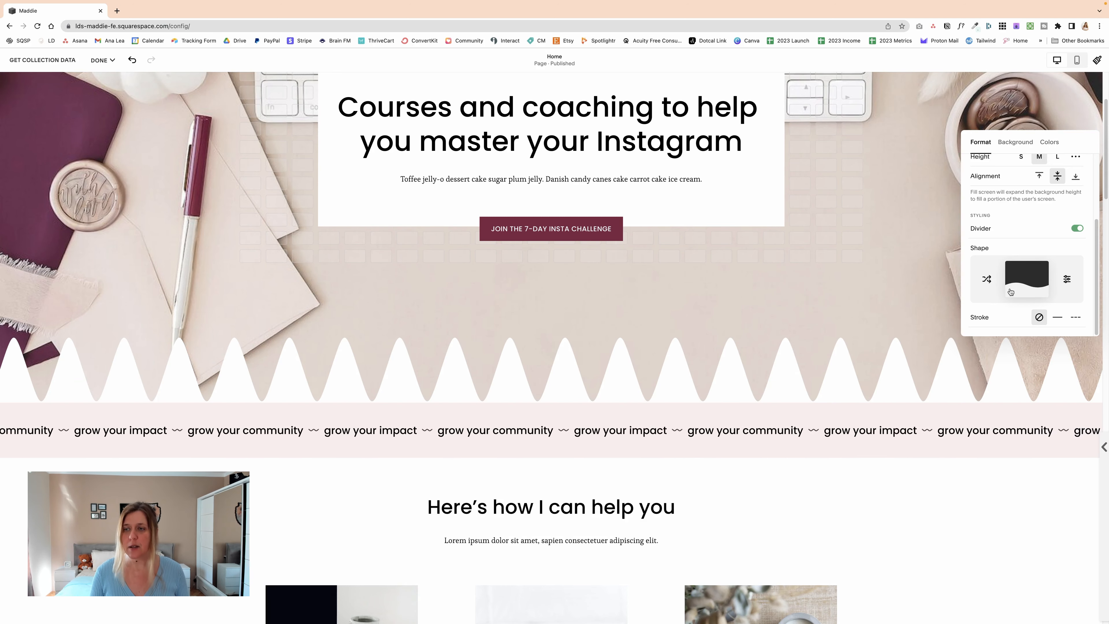
# Step: Try the straight, scalloped and rounded-corner shapes on the hero section's divider
pyautogui.click(1031, 278)
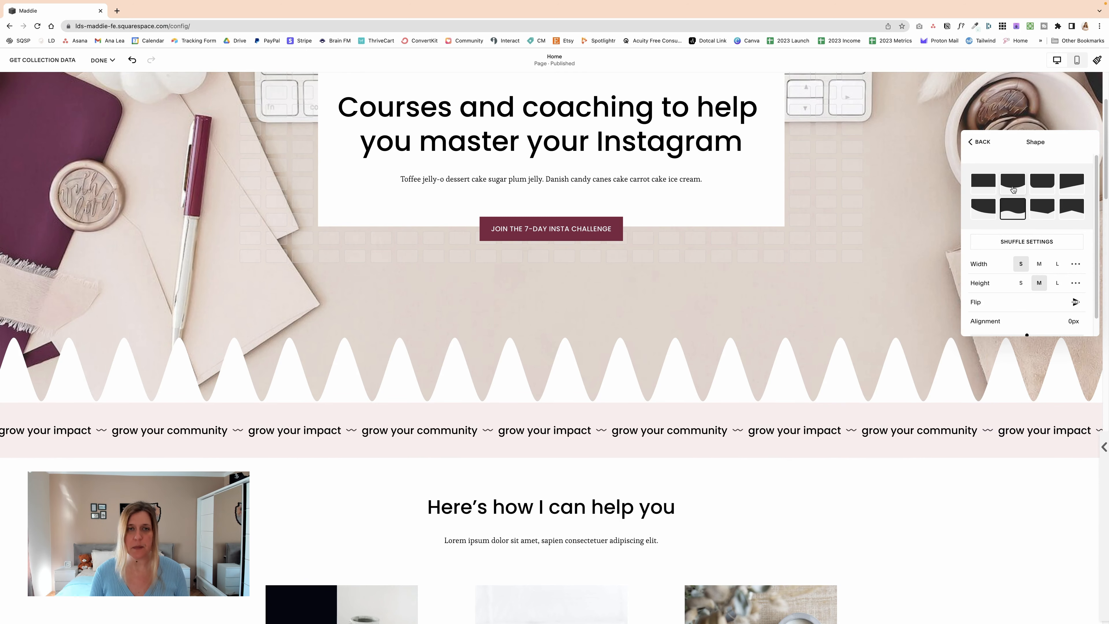
pyautogui.click(989, 190)
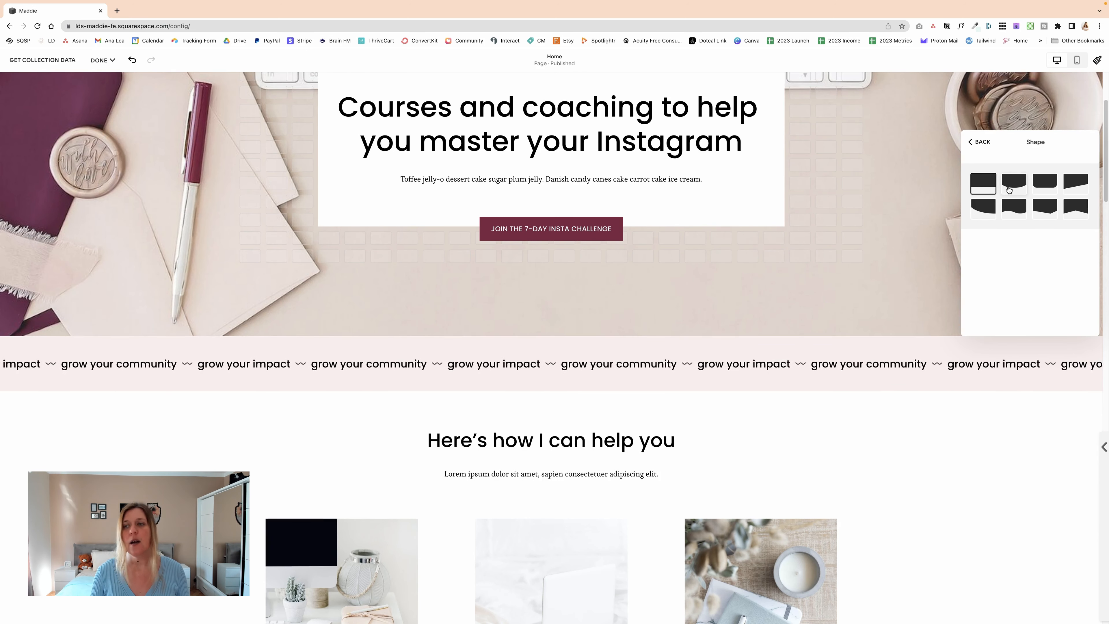
pyautogui.click(1014, 184)
pyautogui.click(1031, 187)
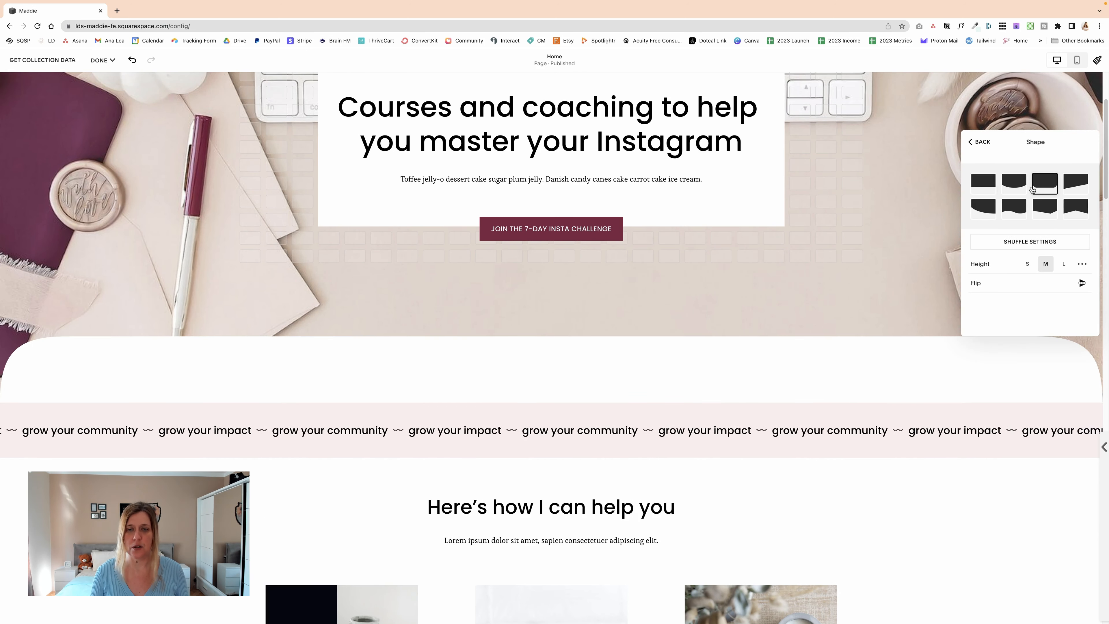
pyautogui.click(980, 142)
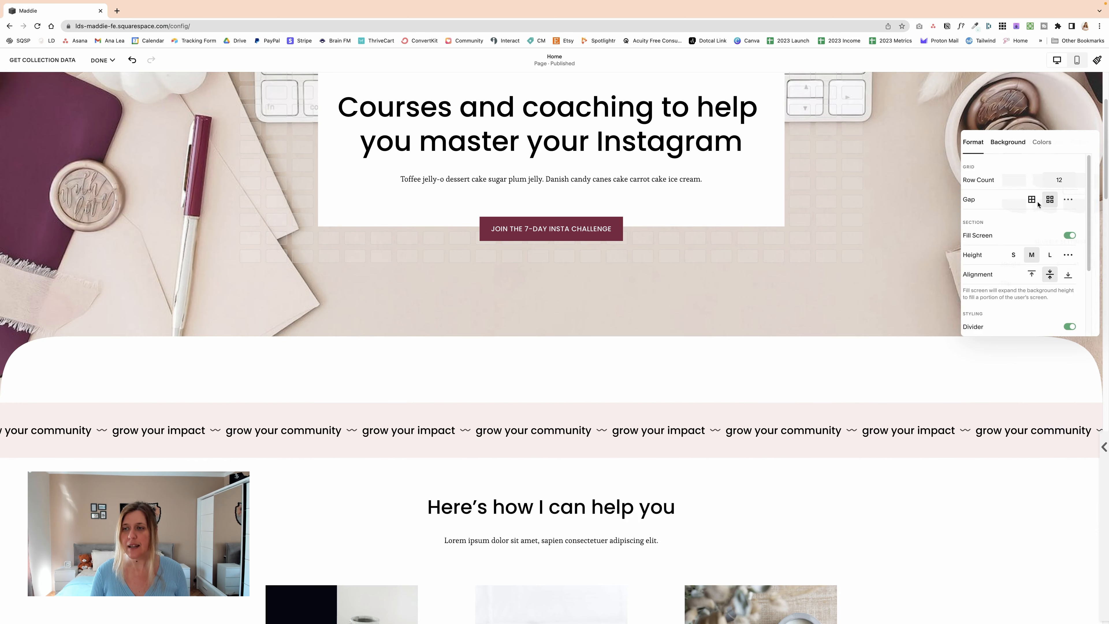
# Step: Choose the scalloped shape for the hero divider and set its custom width to 103vw
pyautogui.scroll(-3, 1061, 267)
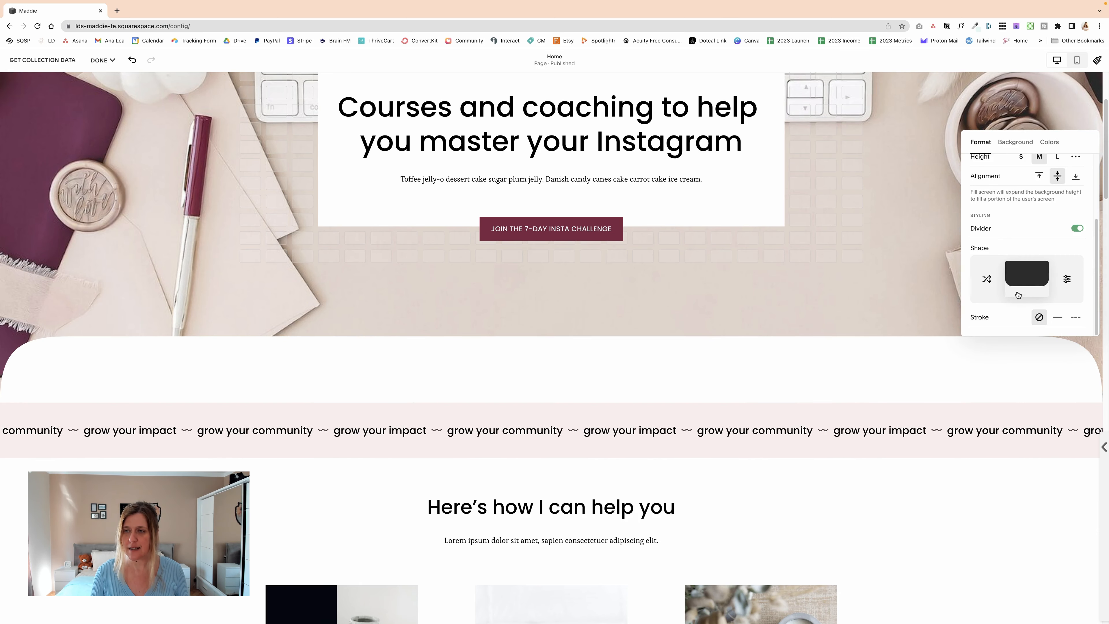
pyautogui.click(1068, 280)
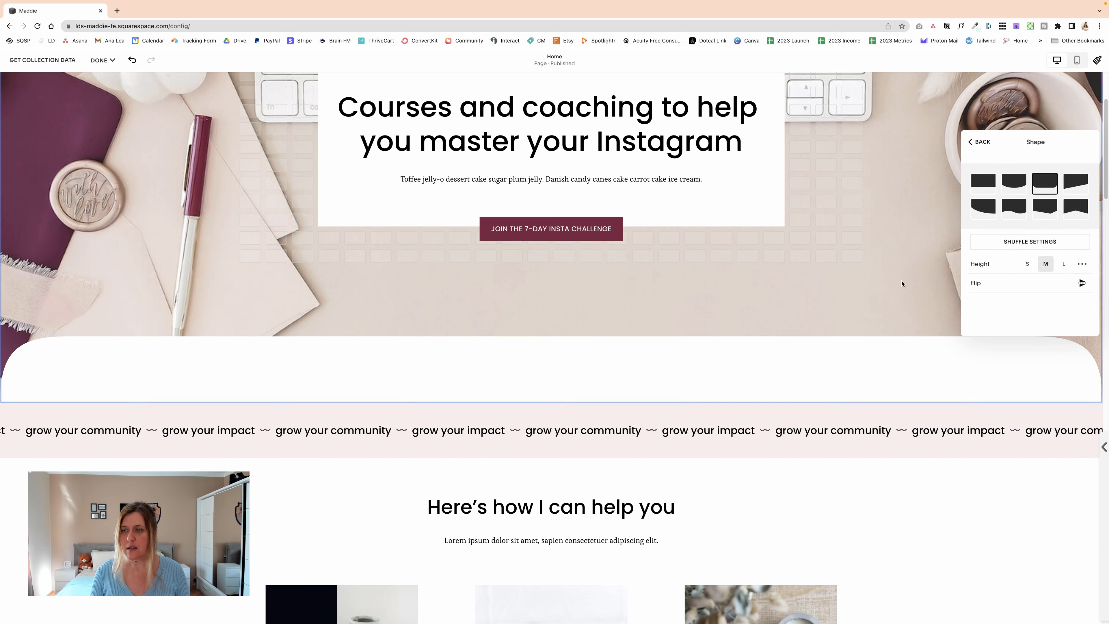
pyautogui.scroll(-2, 901, 282)
pyautogui.scroll(1, 902, 283)
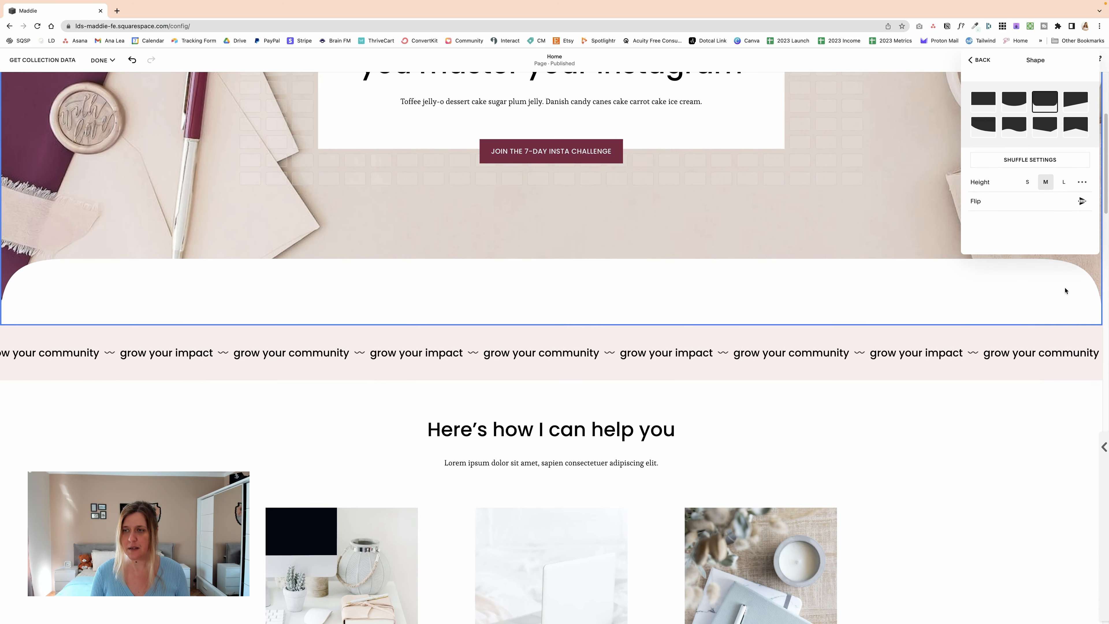
pyautogui.click(1009, 108)
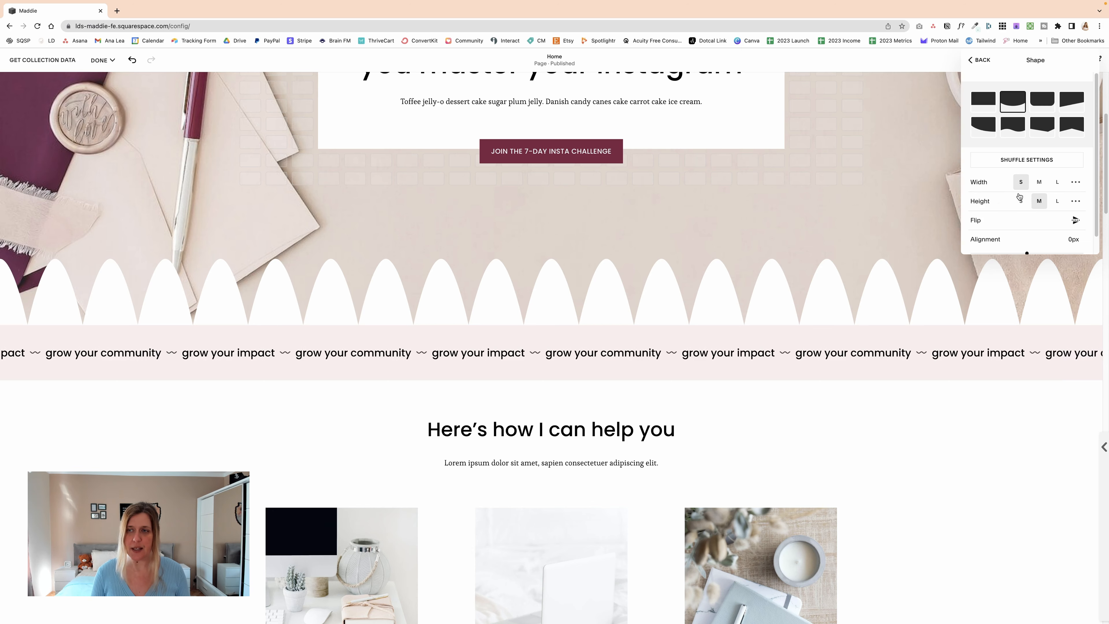
pyautogui.click(1039, 183)
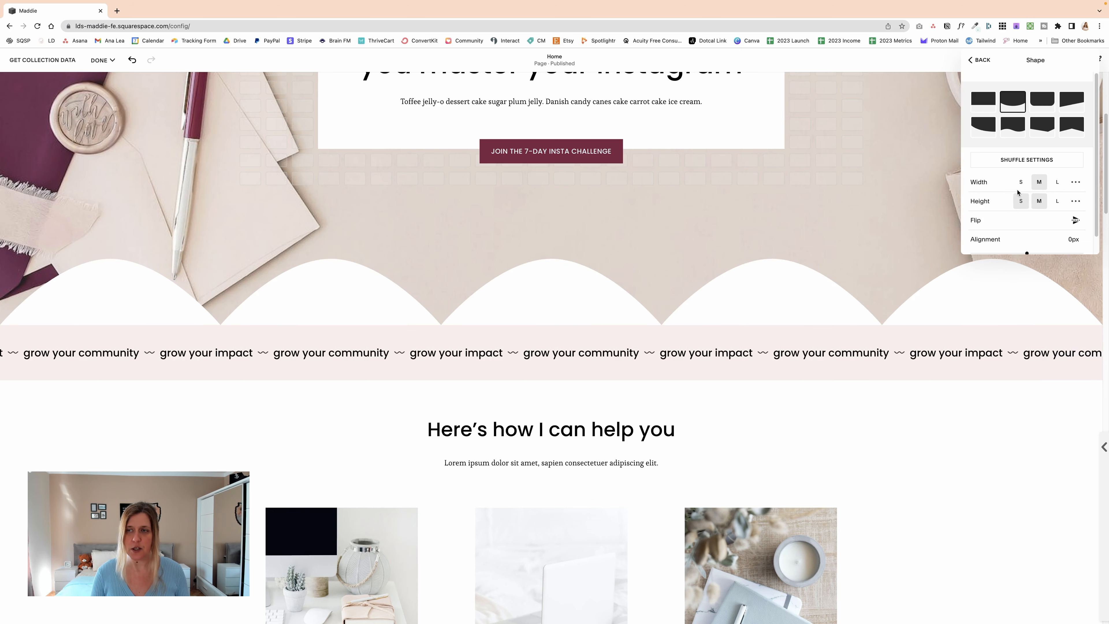
pyautogui.click(1057, 183)
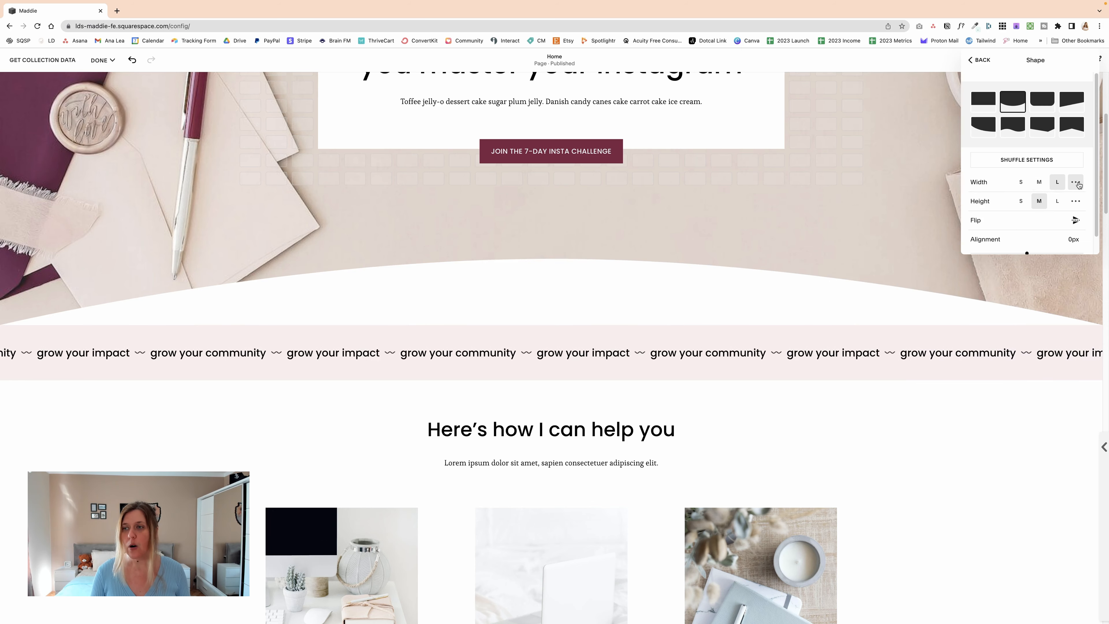
pyautogui.click(1076, 183)
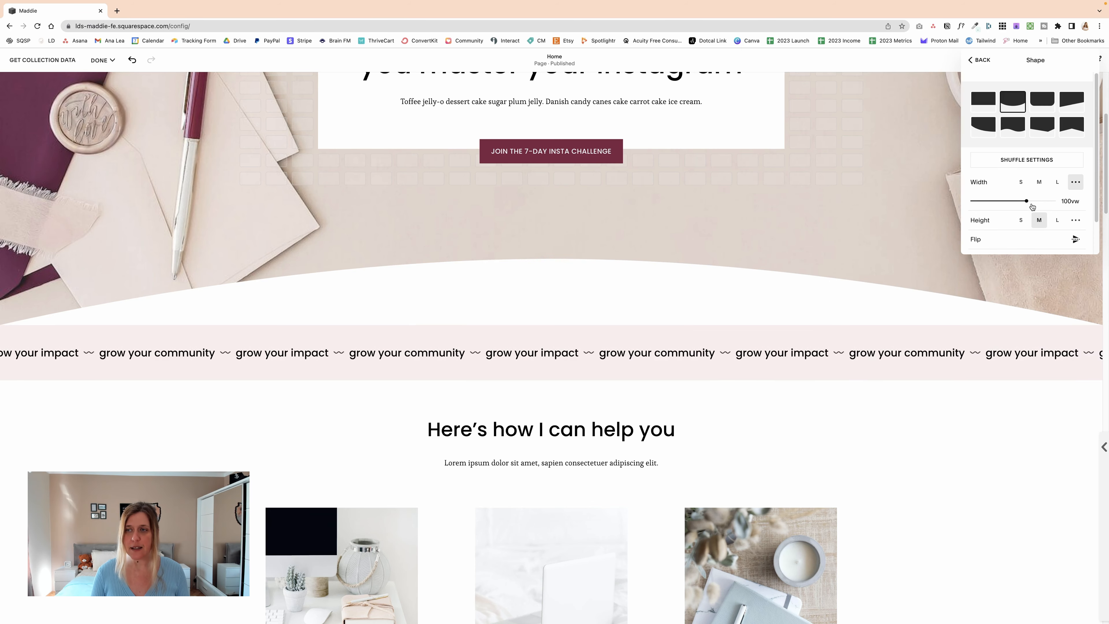
pyautogui.moveTo(1021, 201)
pyautogui.mouseDown()
pyautogui.moveTo(1005, 201)
pyautogui.moveTo(1034, 201)
pyautogui.moveTo(1012, 201)
pyautogui.mouseUp()
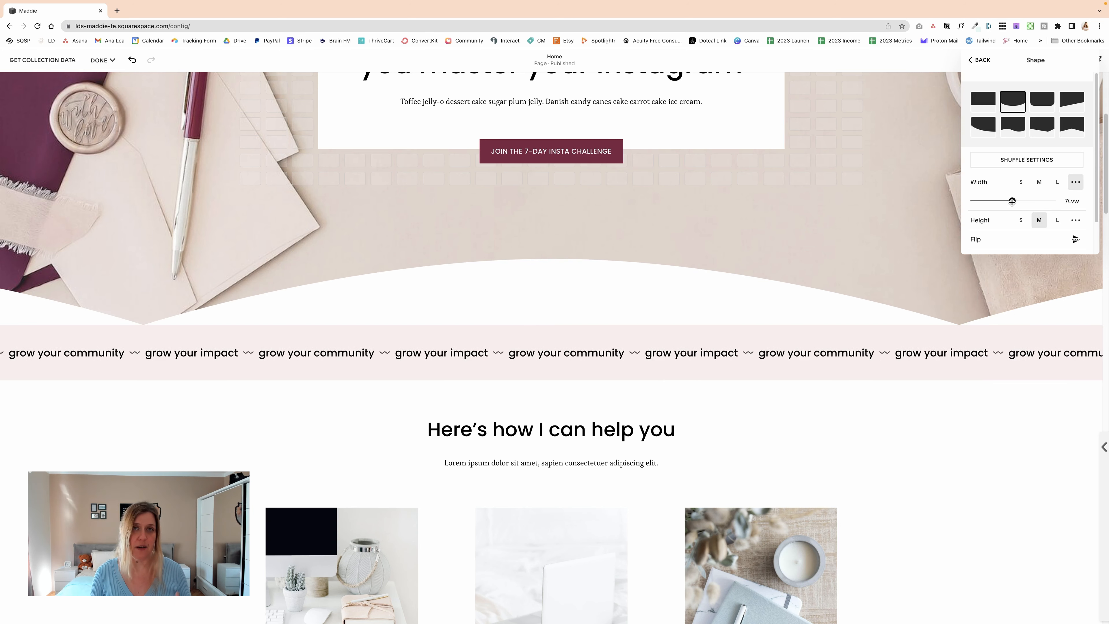
pyautogui.doubleClick(1075, 201)
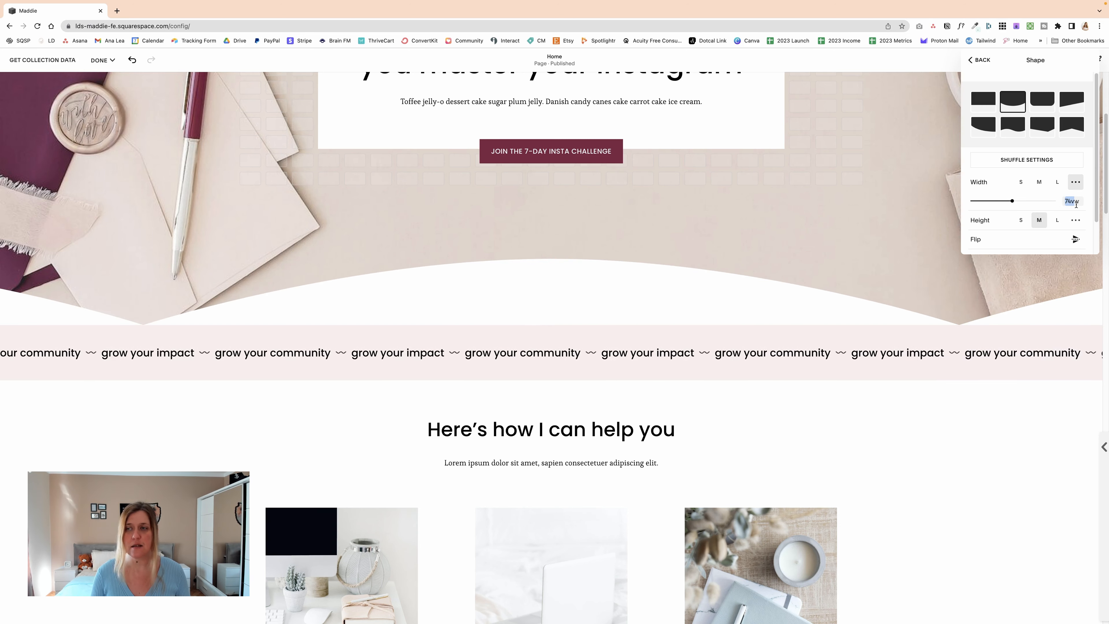
pyautogui.click(1029, 201)
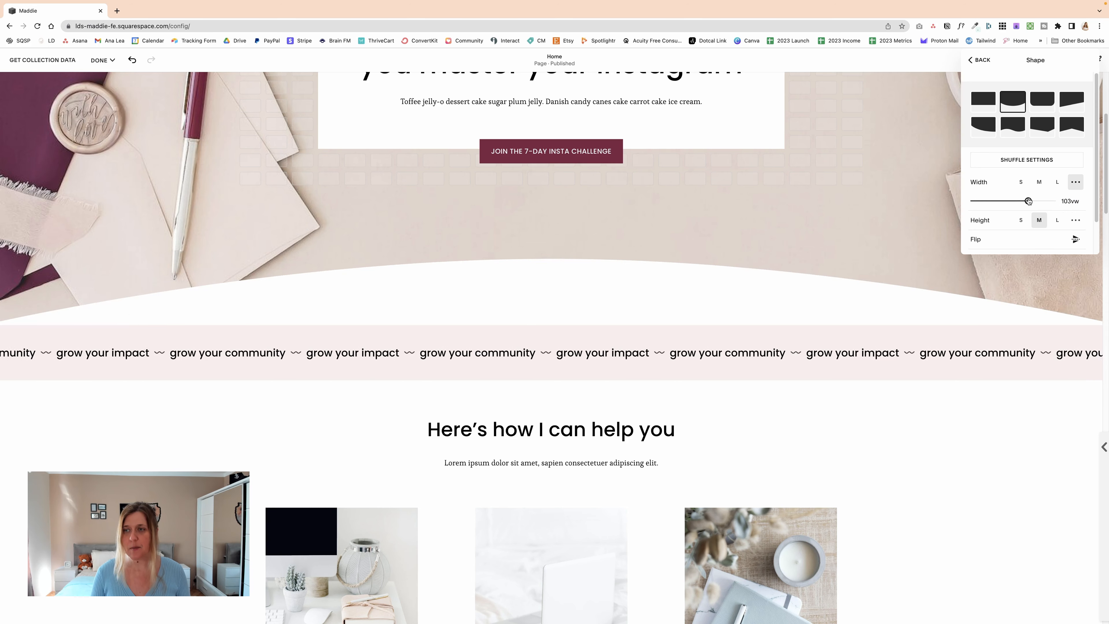
# Step: Try the small and medium divider heights and set a custom height of 8vw
pyautogui.scroll(-2, 1028, 201)
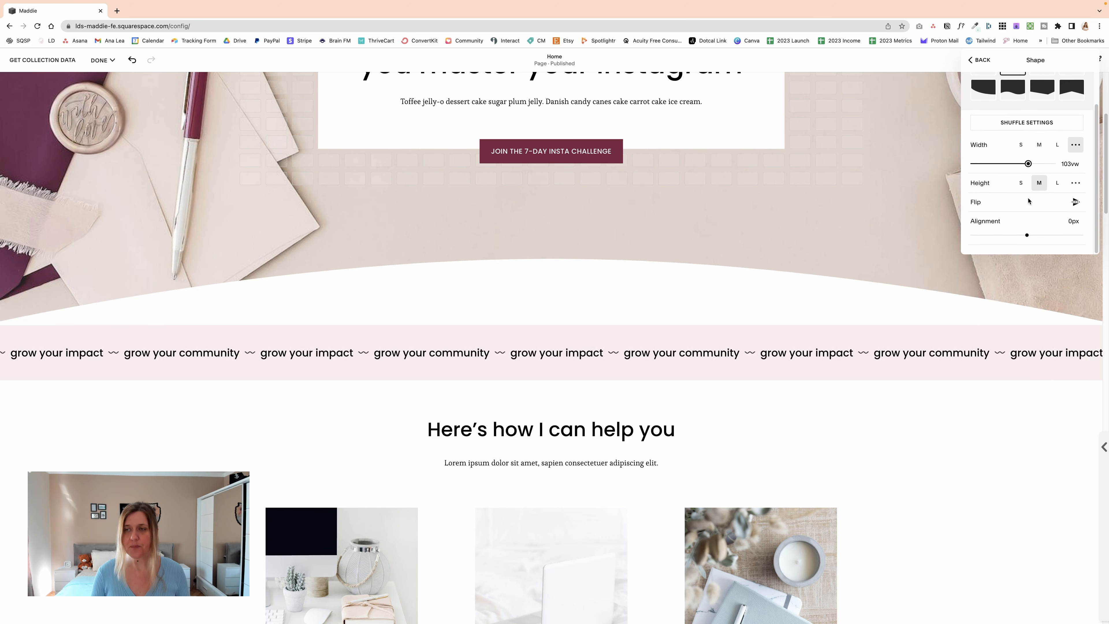
pyautogui.click(1021, 183)
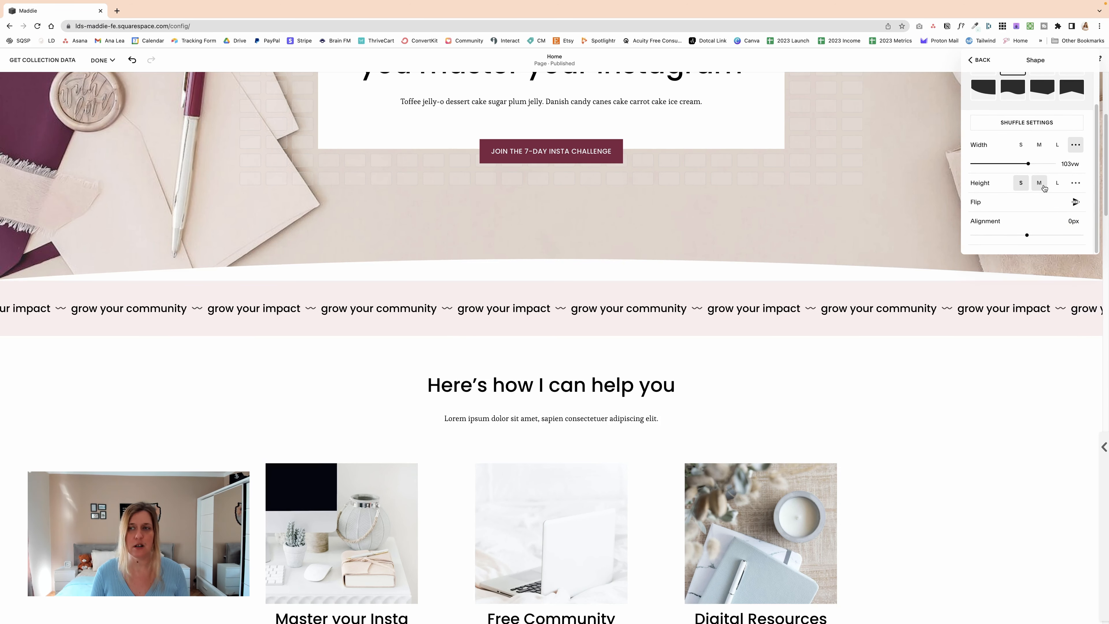
pyautogui.click(1041, 184)
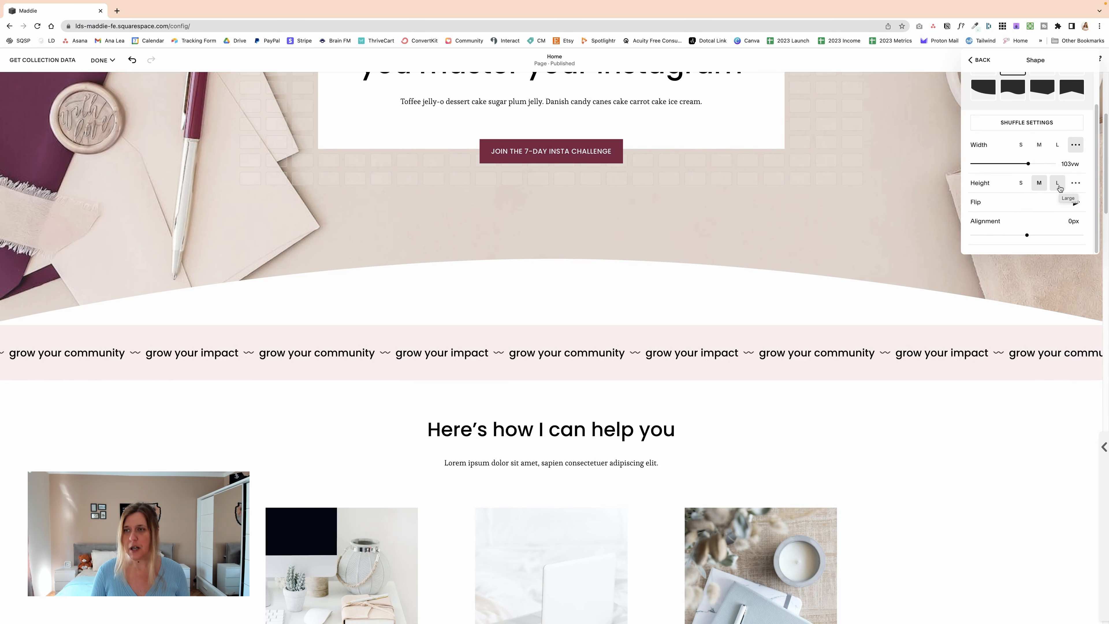
pyautogui.click(1076, 183)
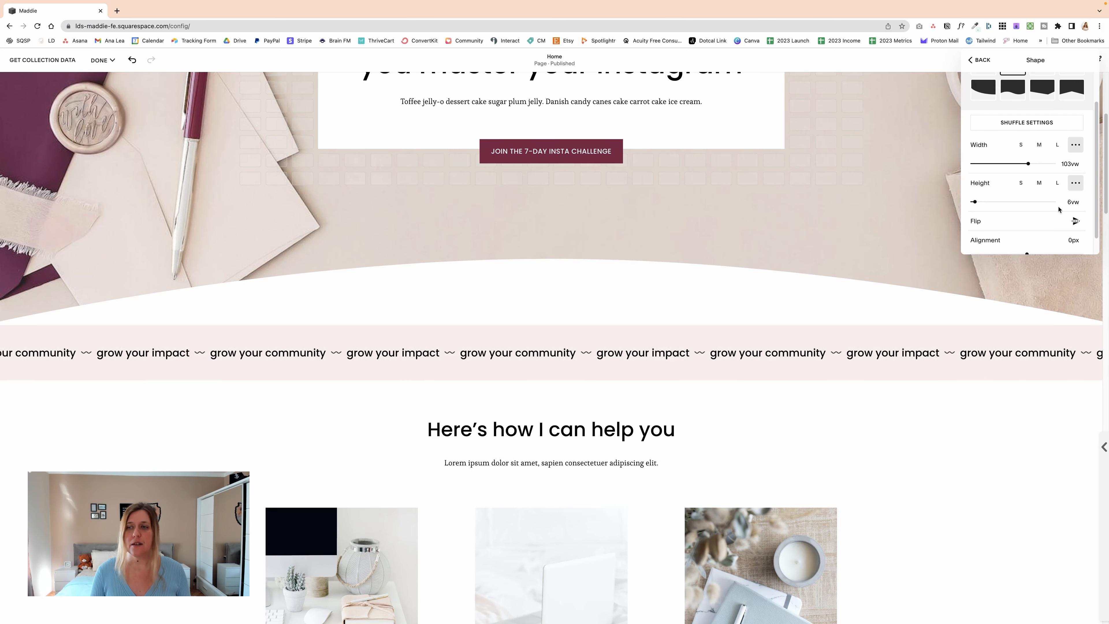
pyautogui.moveTo(1027, 204); pyautogui.dragTo(977, 202)
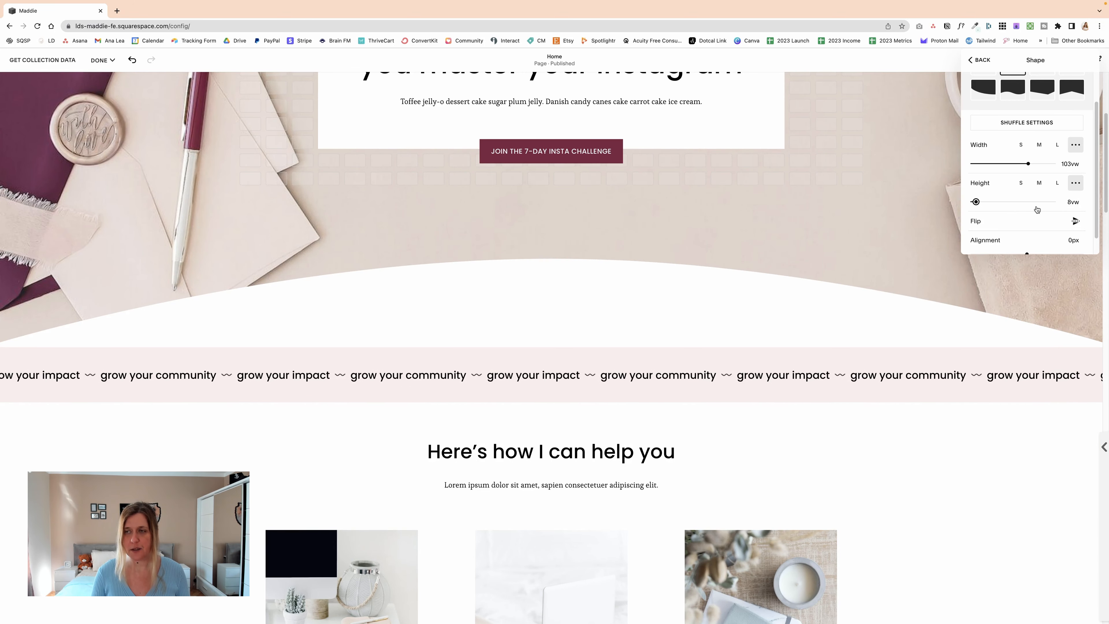
# Step: Flip the scalloped divider vertically so its curve bulges downward
pyautogui.scroll(-1, 1037, 213)
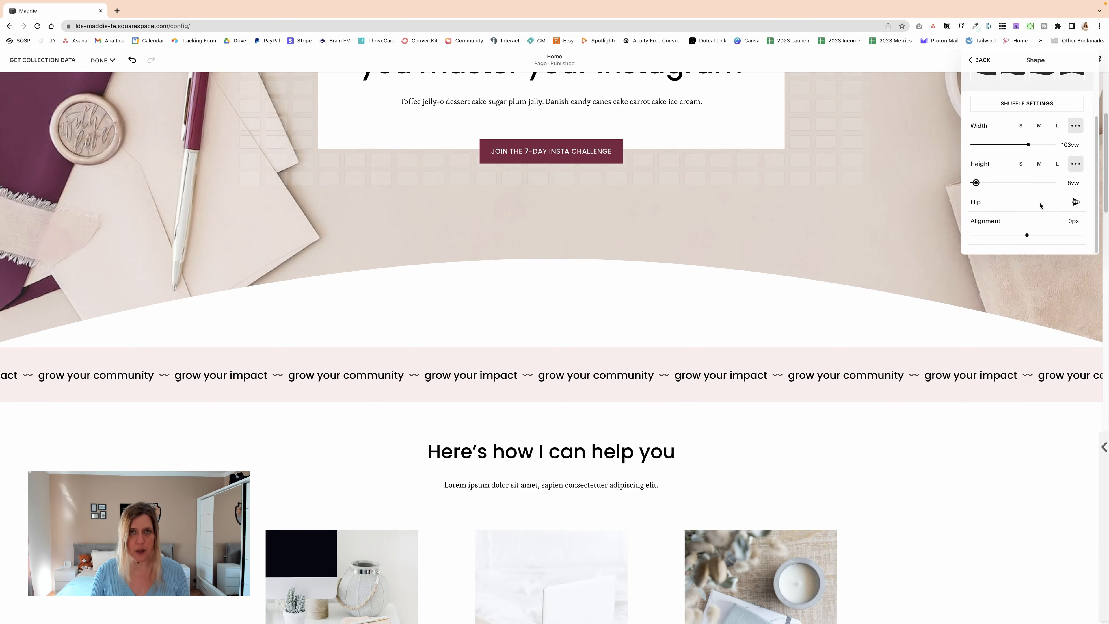
pyautogui.click(1074, 201)
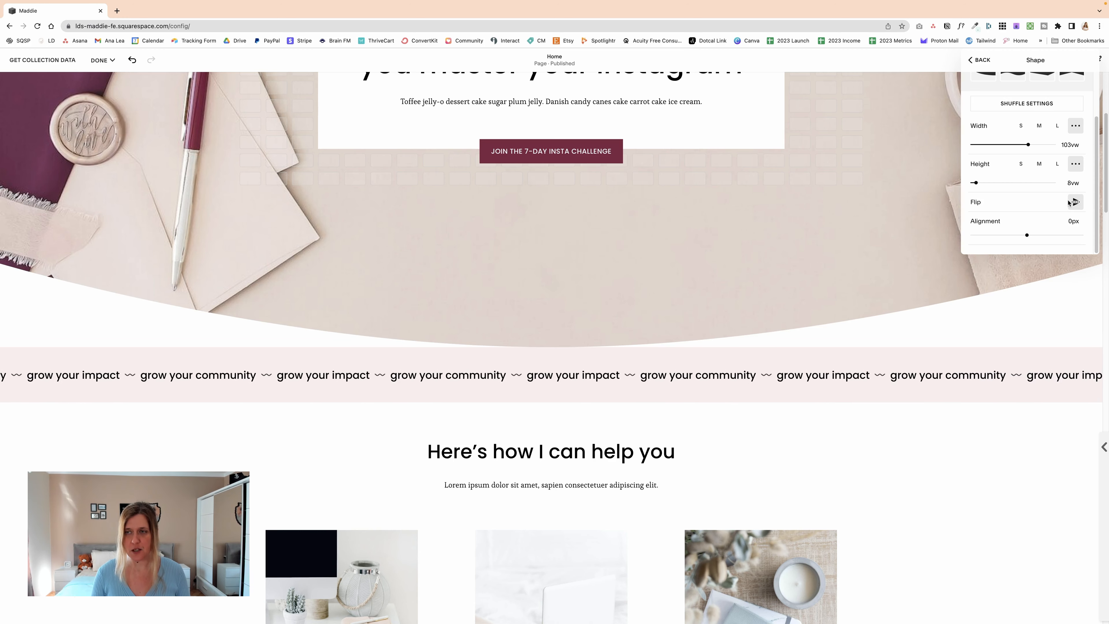
pyautogui.scroll(1, 1043, 141)
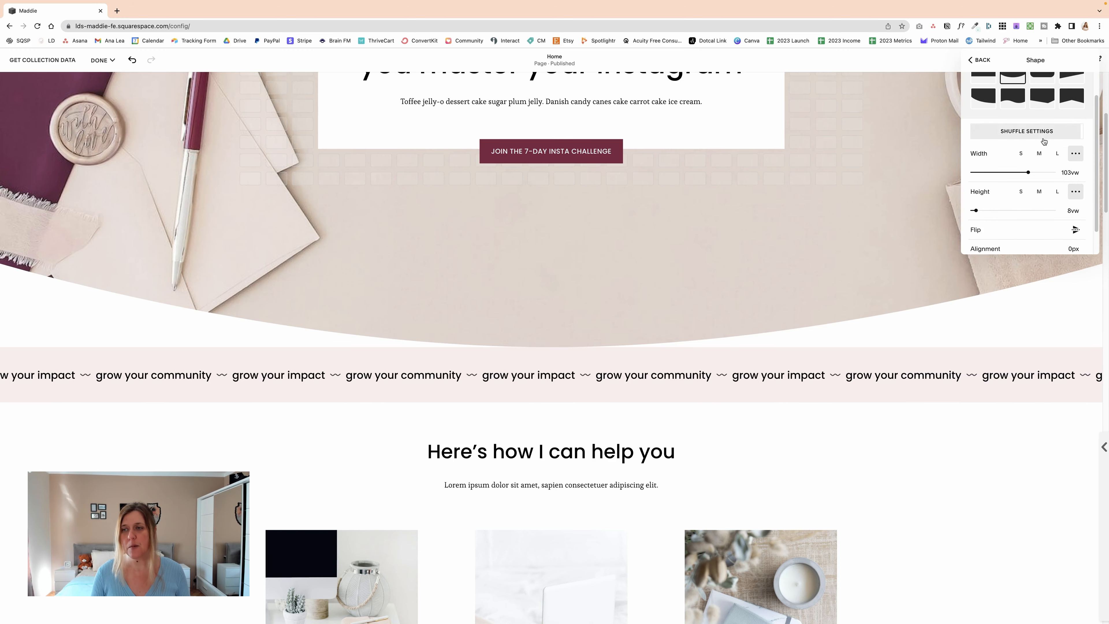
pyautogui.scroll(-1, 1044, 142)
pyautogui.click(1078, 205)
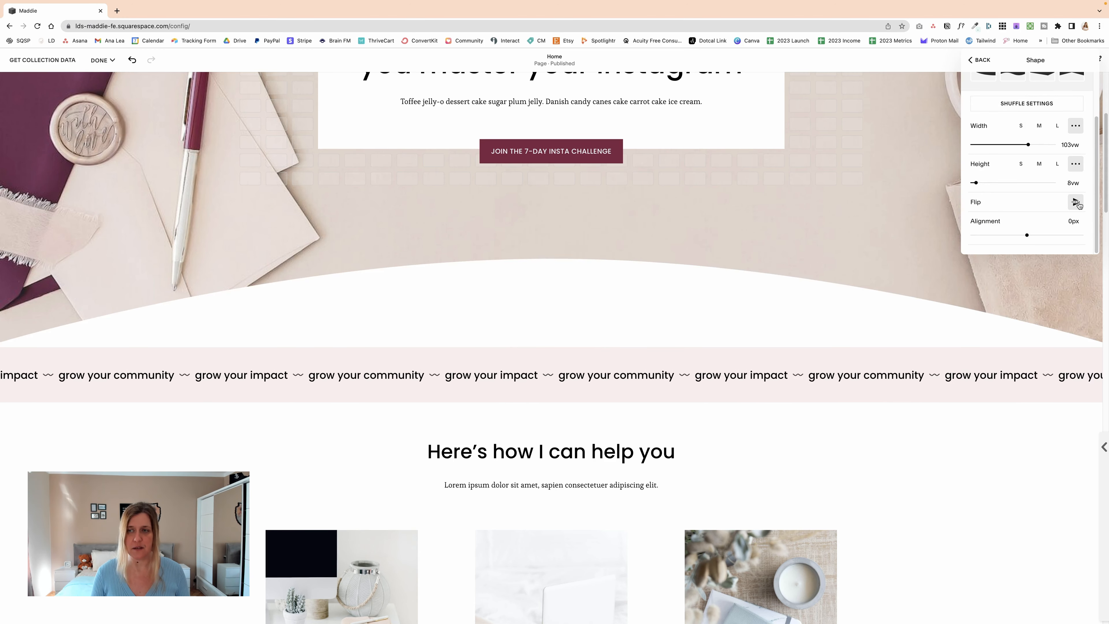
pyautogui.click(1076, 202)
# Step: Try the rounded-corner and off-centre pointed divider shapes, flipping the pointed one horizontally and vertically
pyautogui.scroll(2, 1047, 200)
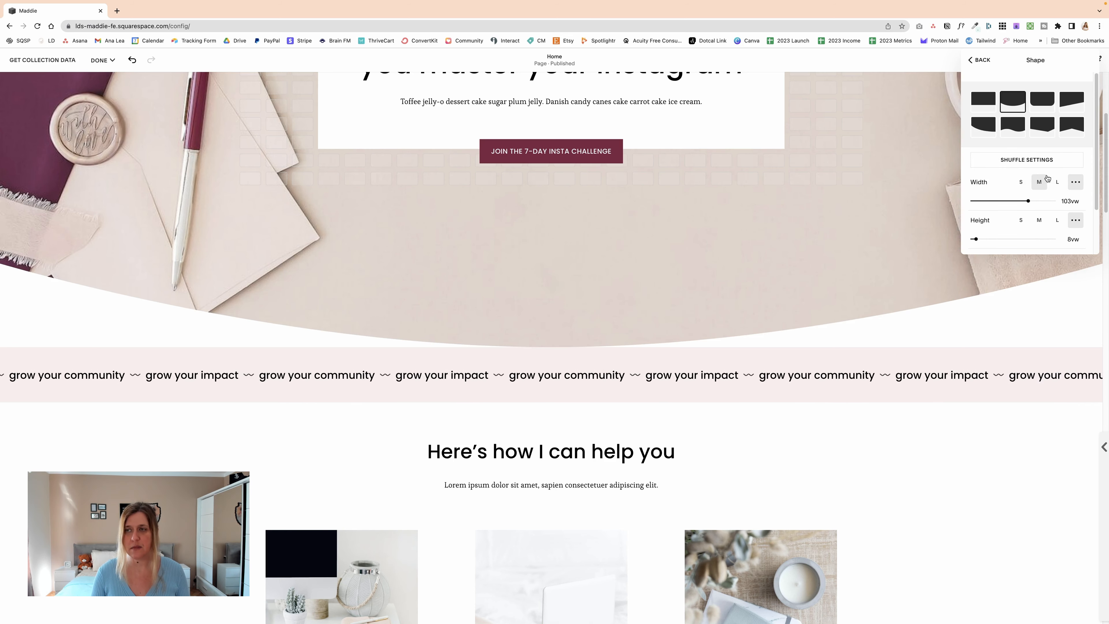
pyautogui.click(1050, 110)
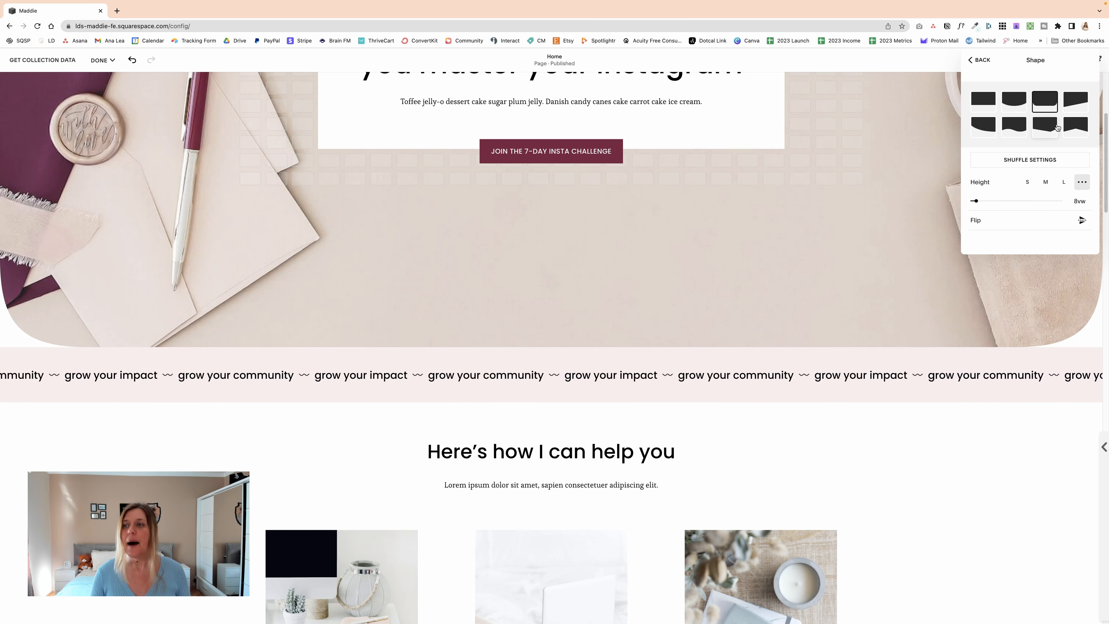
pyautogui.click(1044, 125)
pyautogui.scroll(-2, 1040, 200)
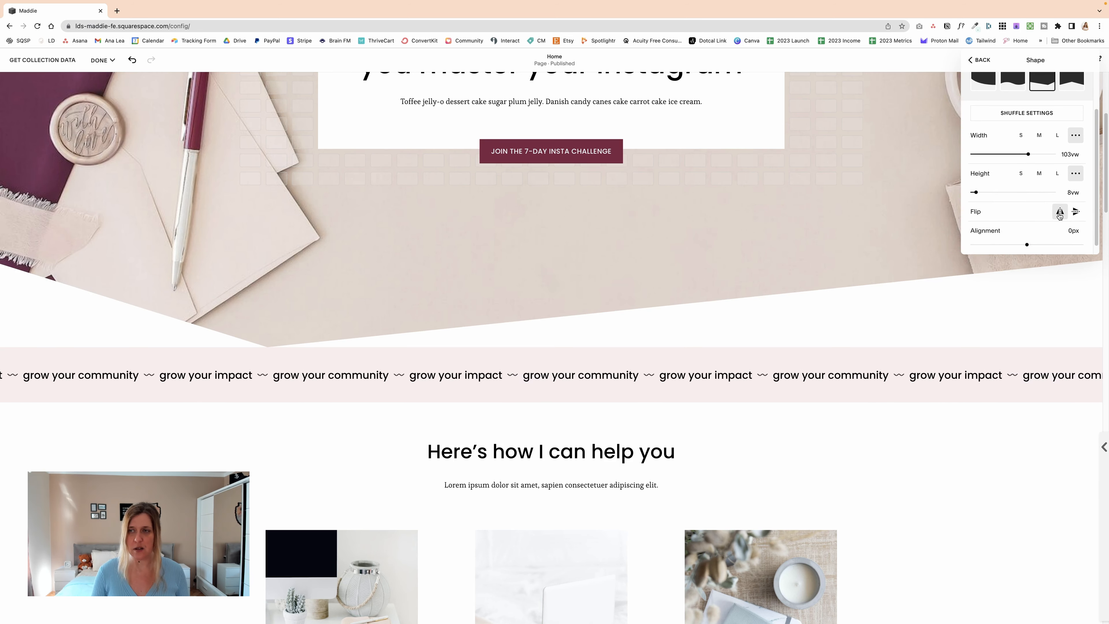
pyautogui.click(1060, 214)
pyautogui.click(1075, 212)
pyautogui.click(1056, 215)
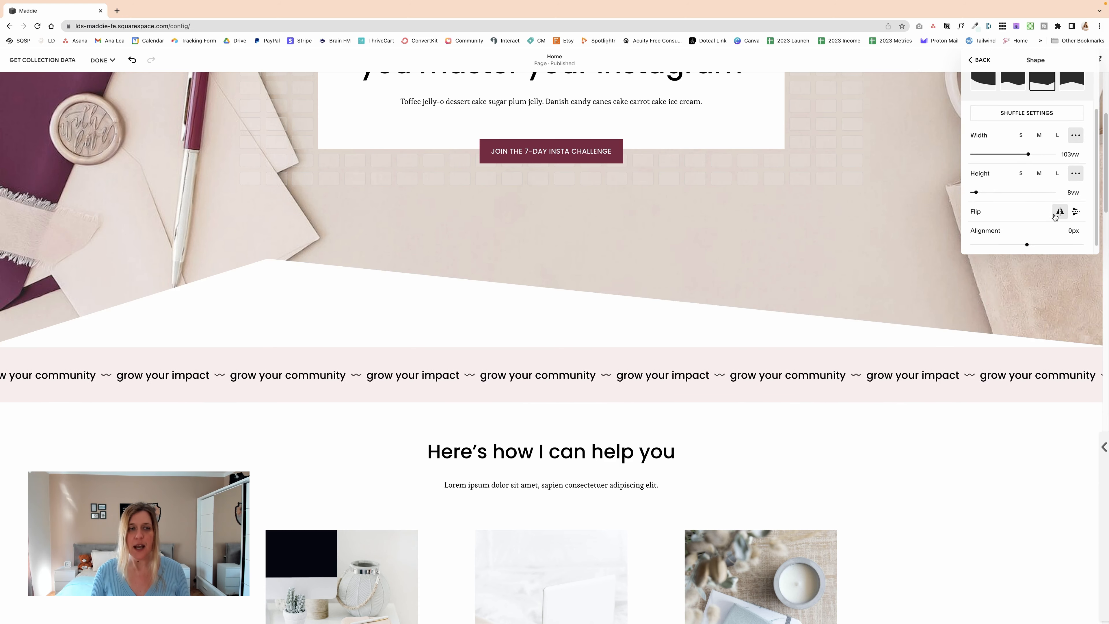
pyautogui.click(1076, 215)
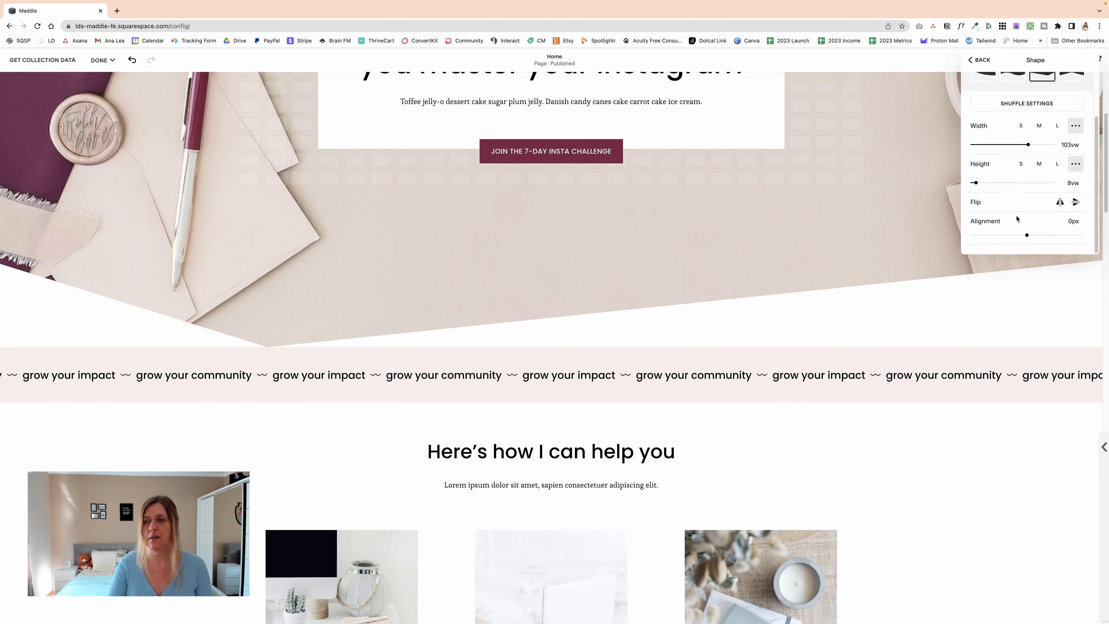
# Step: Change the hero section's divider to the wavy shape
pyautogui.click(1020, 85)
pyautogui.scroll(-1, 1028, 157)
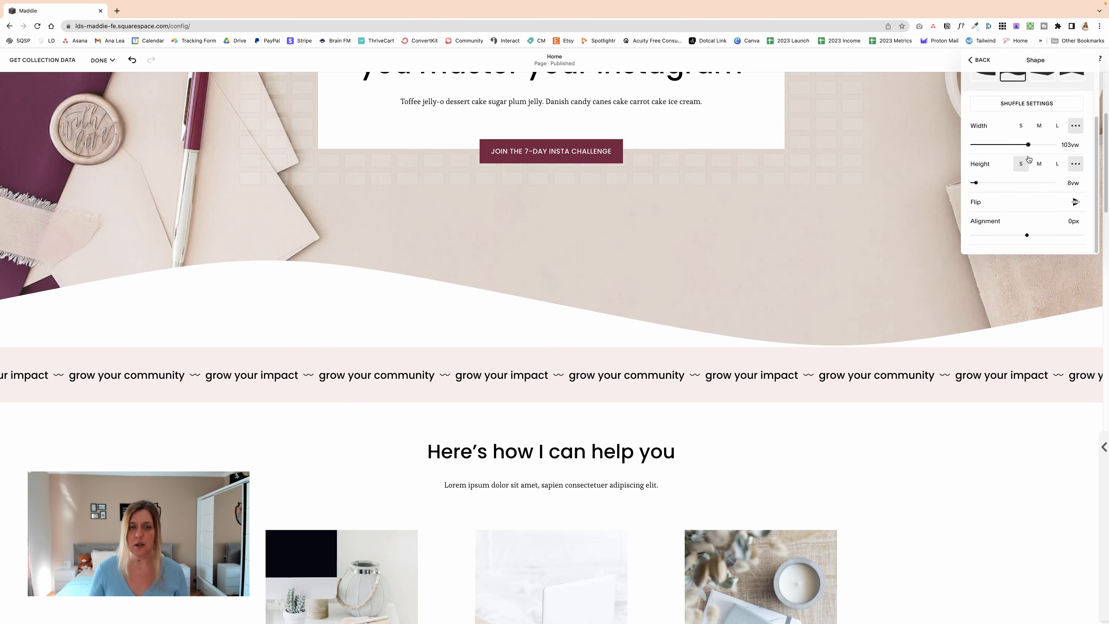
# Step: Adjust the alignment of the wavy divider so the wave shifts sideways, and leave the shape settings
pyautogui.moveTo(1028, 235)
pyautogui.mouseDown()
pyautogui.moveTo(1052, 235)
pyautogui.moveTo(993, 239)
pyautogui.moveTo(1040, 235)
pyautogui.mouseUp()
pyautogui.scroll(2, 1027, 180)
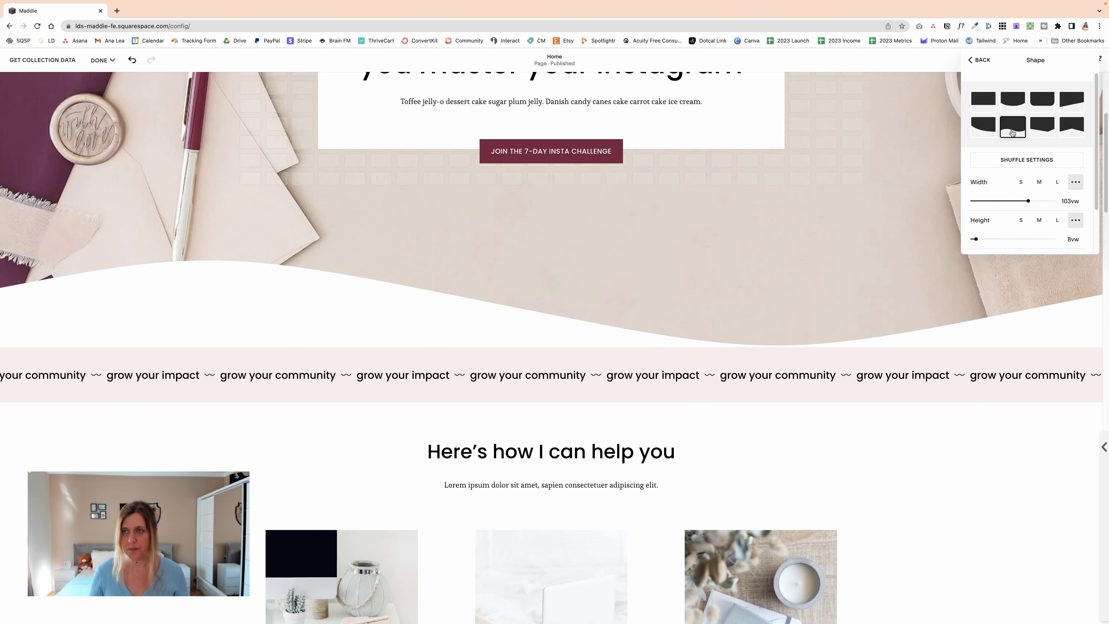
pyautogui.click(977, 61)
# Step: Add a solid stroke along the hero section's wavy divider
pyautogui.scroll(-3, 1009, 151)
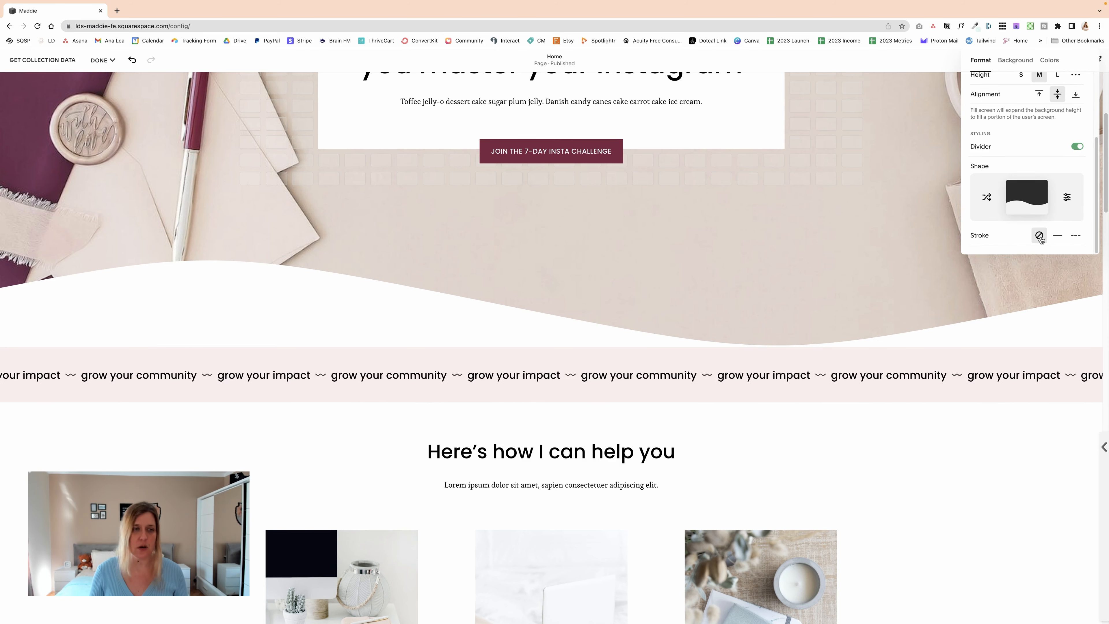
pyautogui.click(1057, 236)
pyautogui.scroll(-2, 1017, 228)
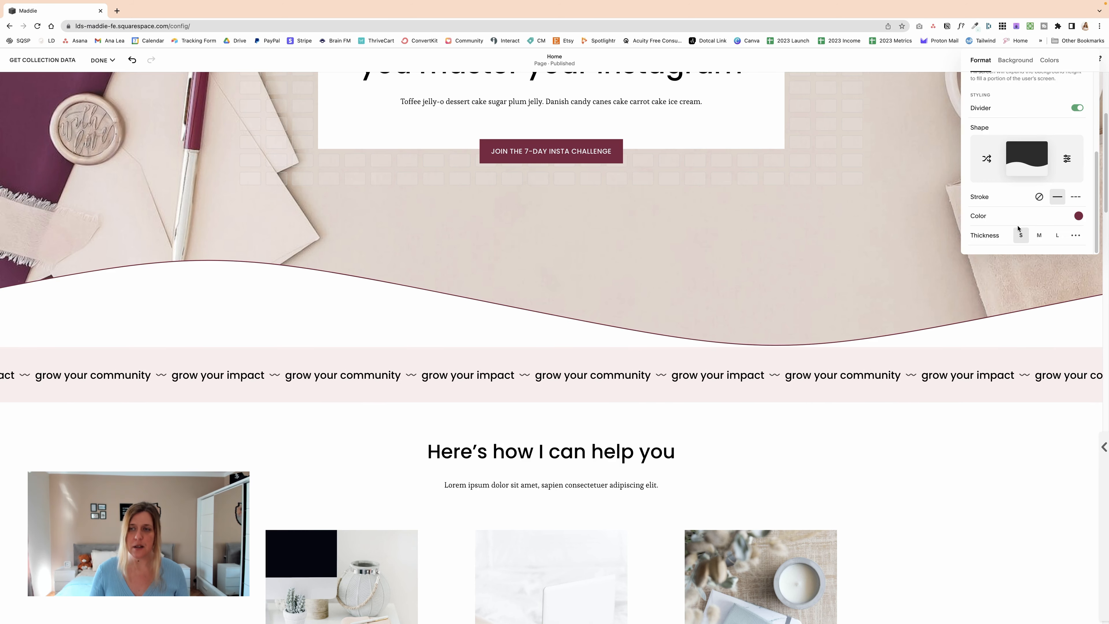
# Step: Try the tan and burgundy site palette colors on the divider's stroke
pyautogui.click(1078, 216)
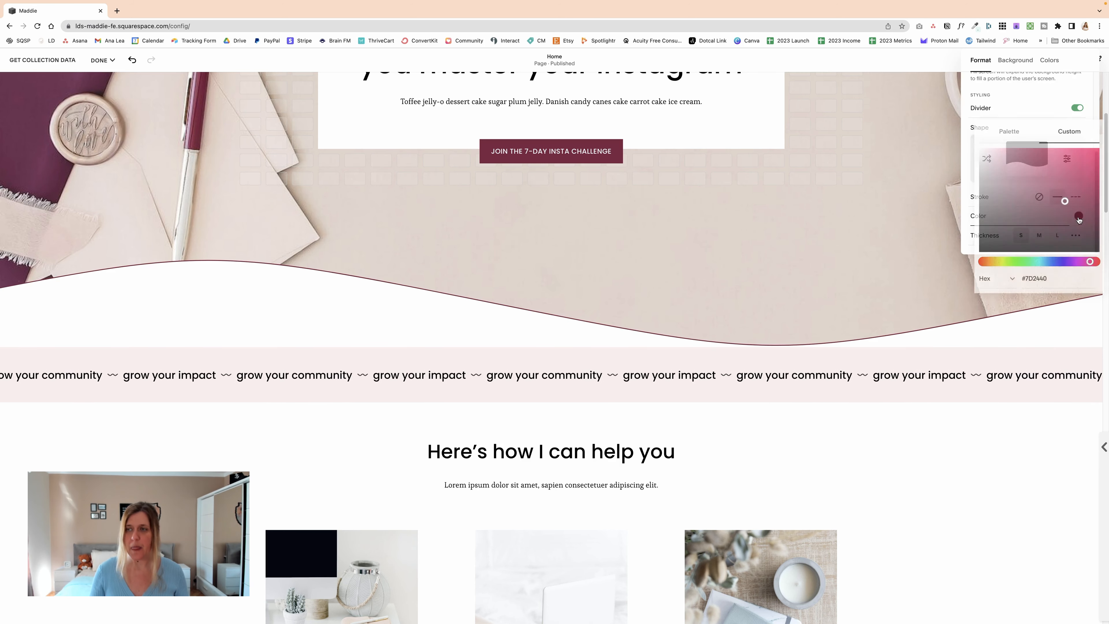
pyautogui.click(1009, 132)
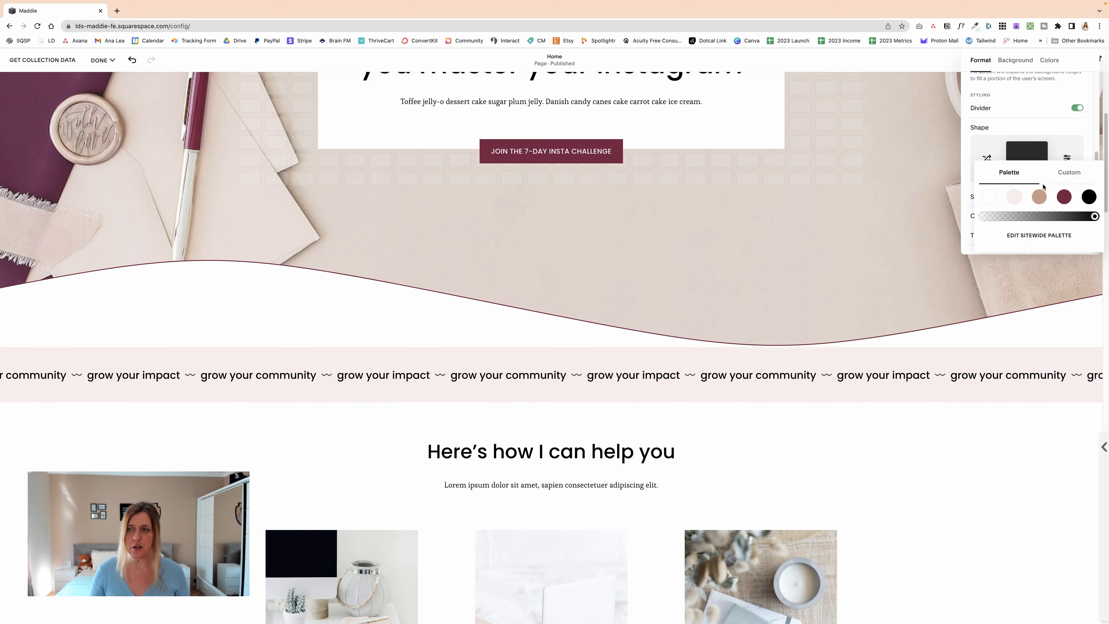
pyautogui.click(1039, 199)
pyautogui.click(1065, 199)
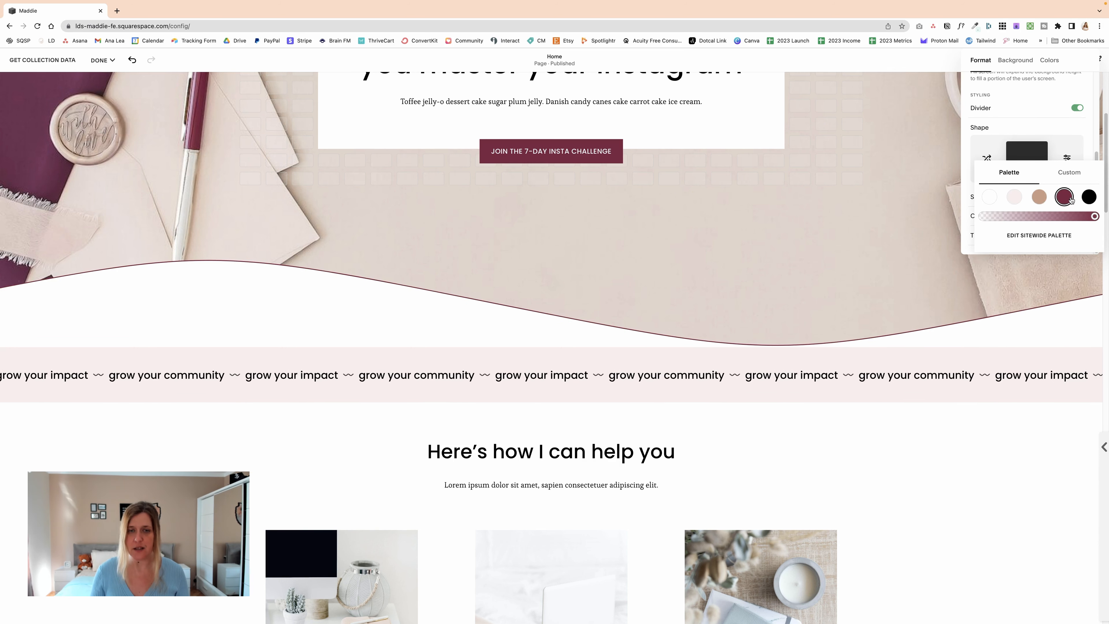
# Step: Switch the stroke's custom color to Hex format, try a pink shade, and set the color to blue #303187
pyautogui.click(1069, 173)
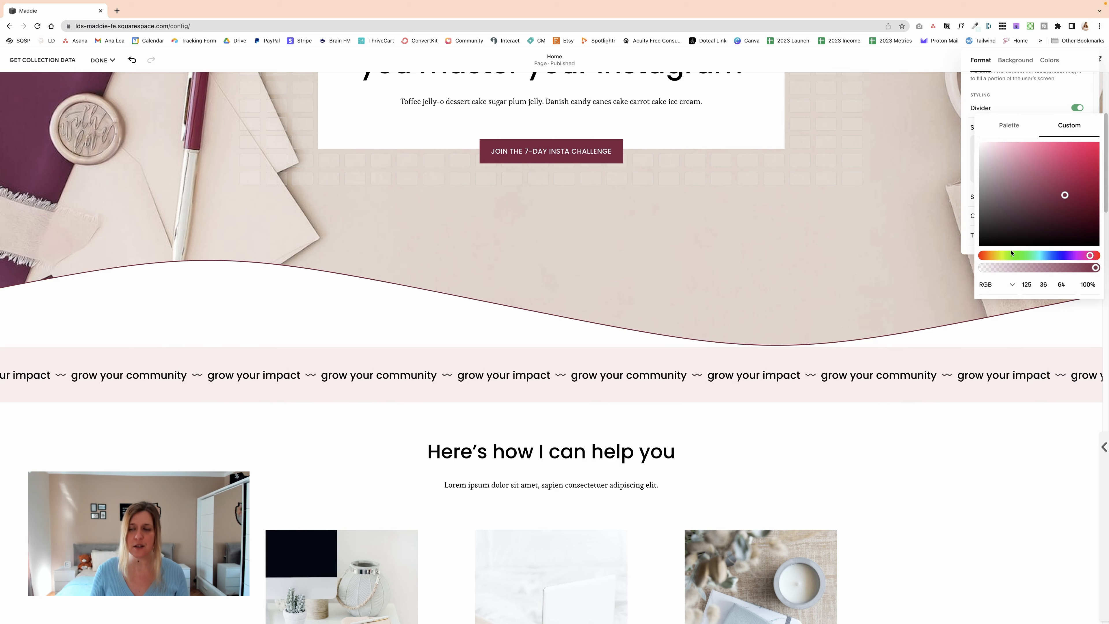
pyautogui.scroll(-1, 1036, 206)
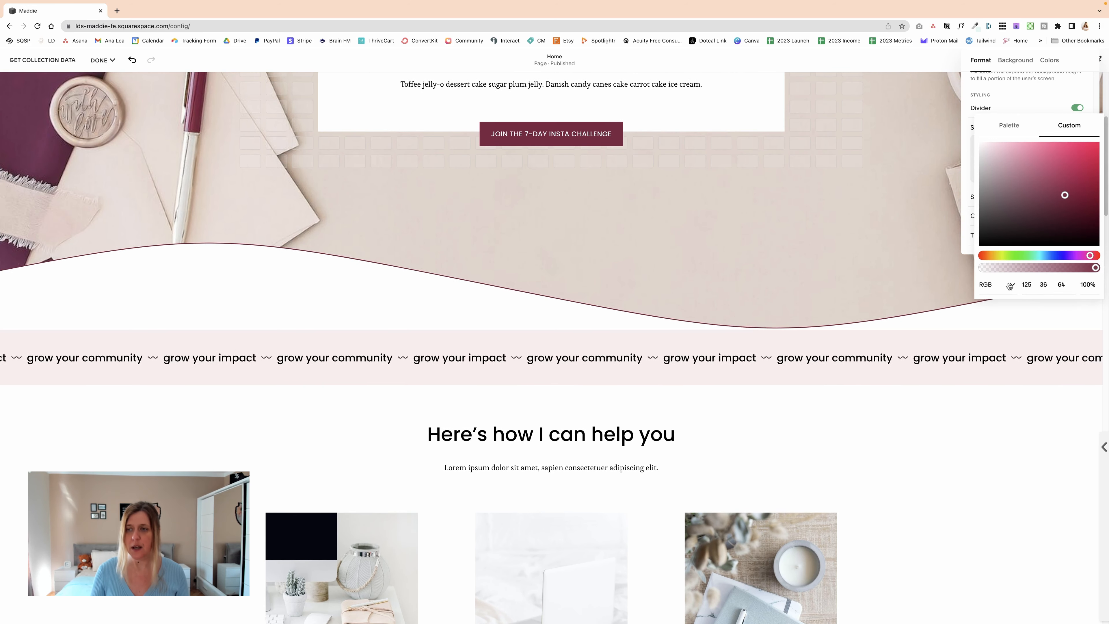
pyautogui.click(1008, 285)
pyautogui.click(991, 266)
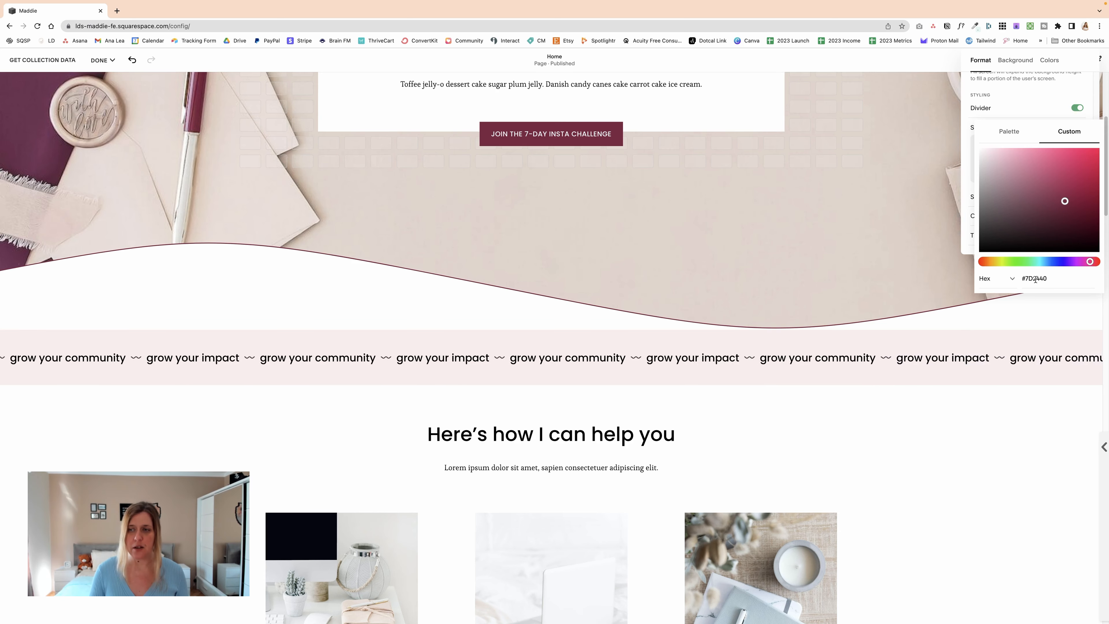
pyautogui.moveTo(1061, 190)
pyautogui.mouseDown()
pyautogui.moveTo(999, 180)
pyautogui.moveTo(1055, 180)
pyautogui.mouseUp()
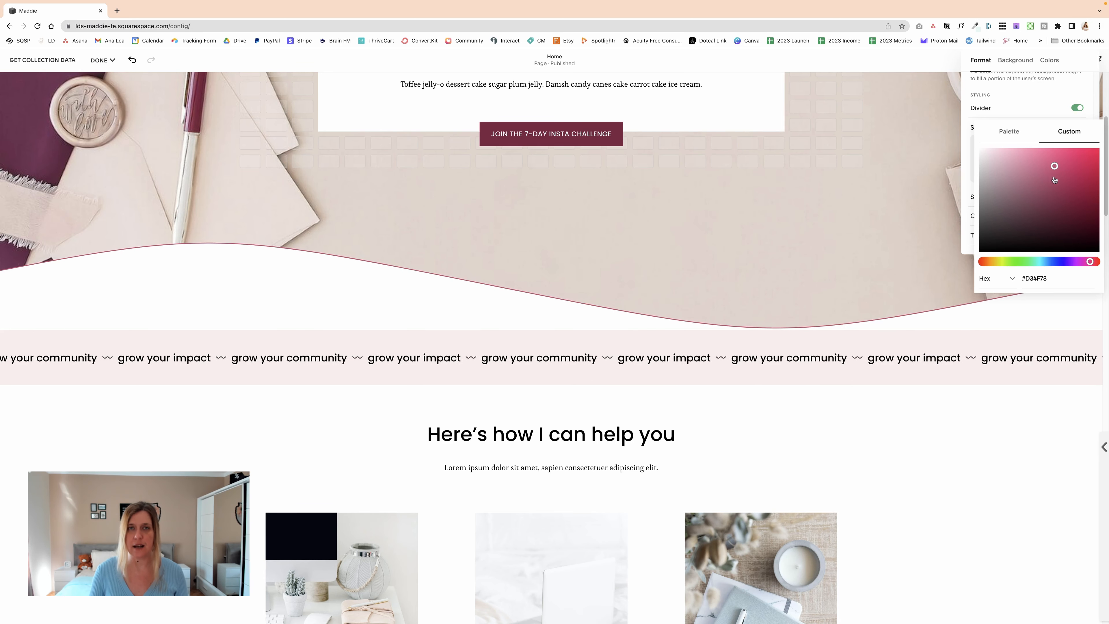
pyautogui.click(1057, 197)
pyautogui.click(1058, 262)
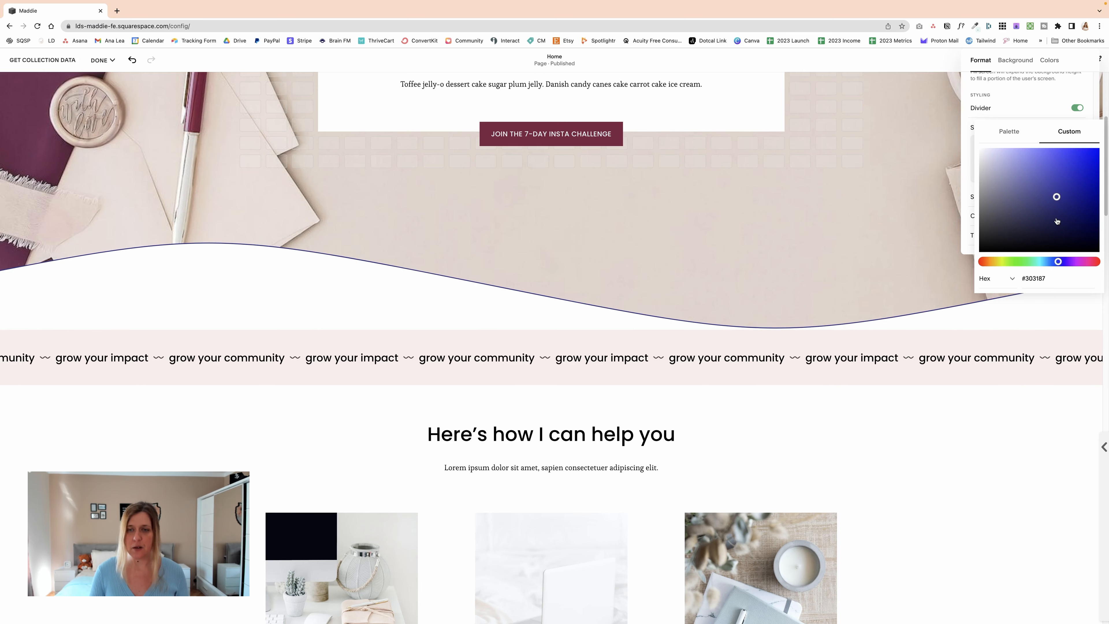
pyautogui.click(1010, 131)
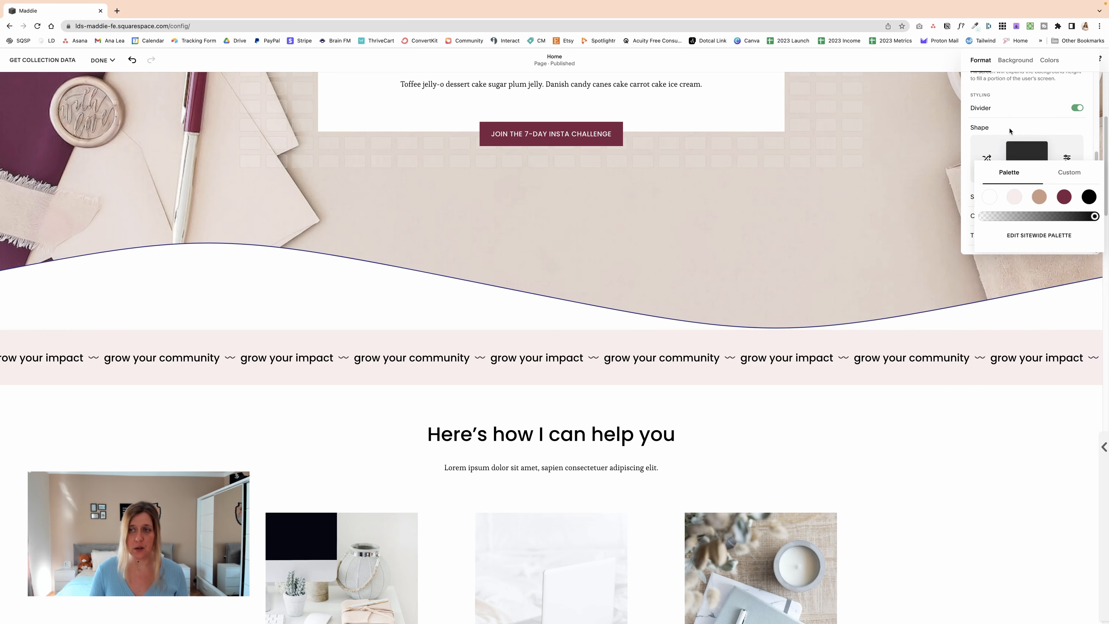
pyautogui.click(963, 188)
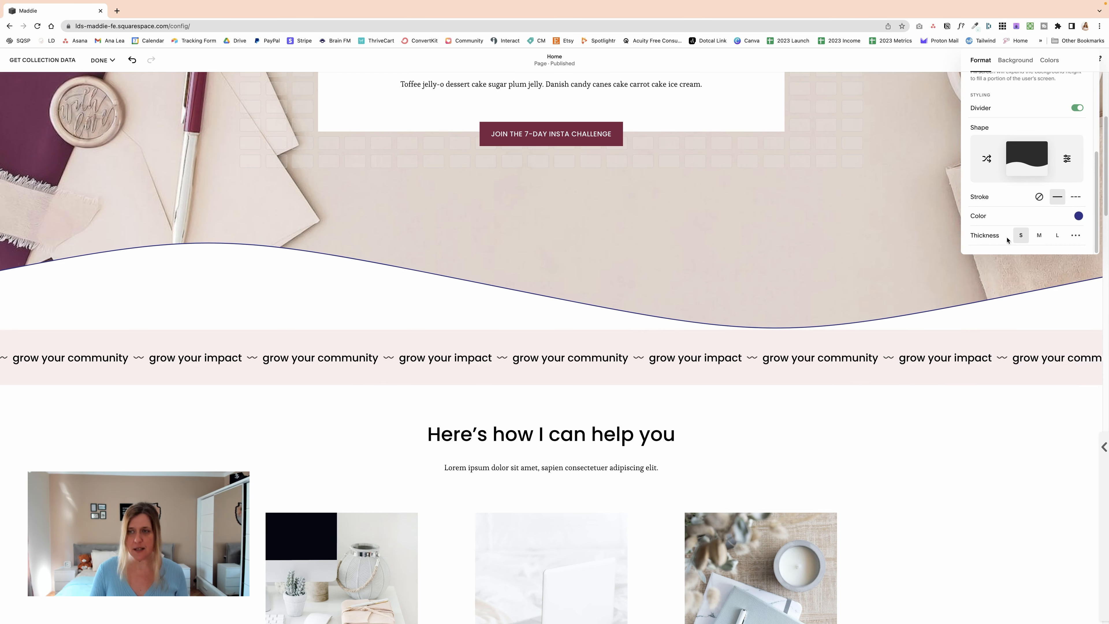
# Step: Try the medium and large stroke thicknesses, set a custom thickness of 8px, and close the section settings
pyautogui.click(1040, 238)
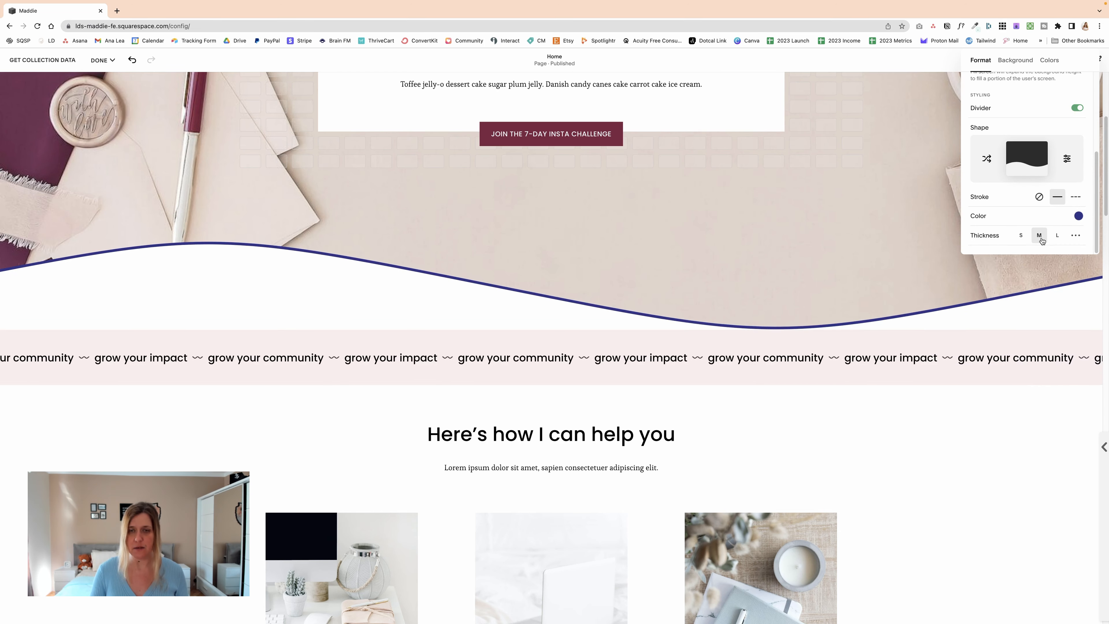
pyautogui.click(1061, 236)
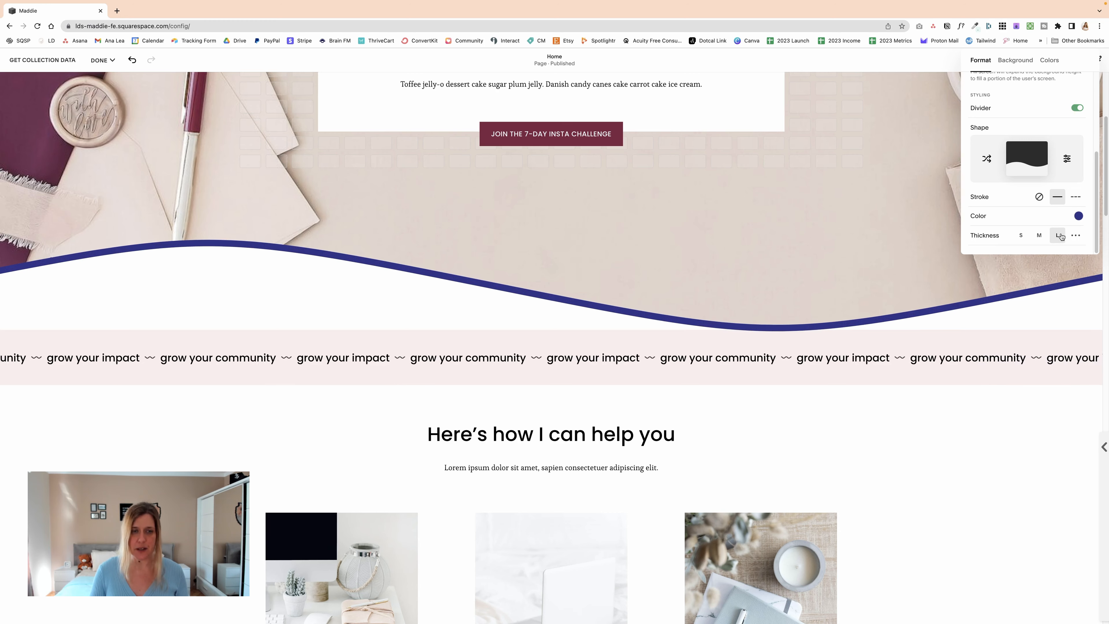
pyautogui.click(1075, 236)
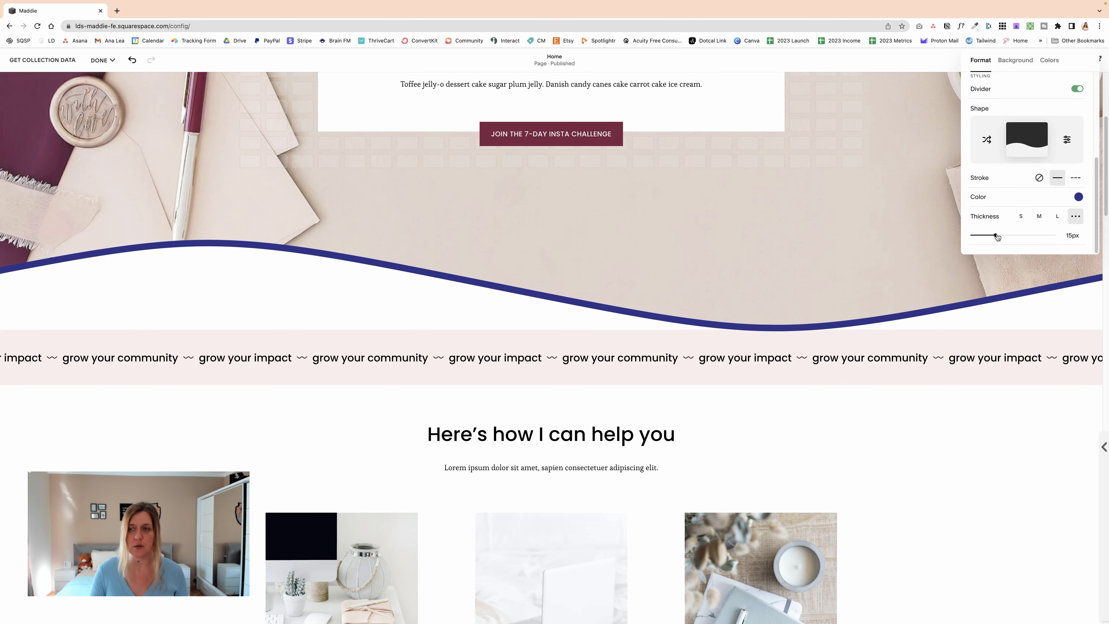
pyautogui.moveTo(995, 235)
pyautogui.mouseDown()
pyautogui.moveTo(1013, 235)
pyautogui.moveTo(983, 235)
pyautogui.mouseUp()
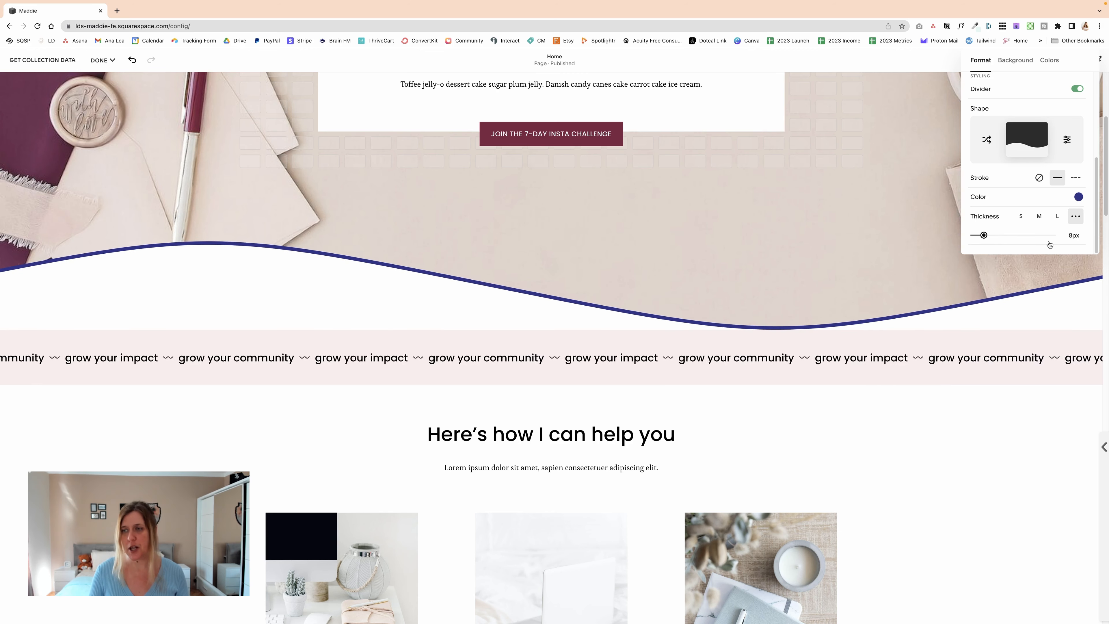
pyautogui.scroll(3, 1048, 240)
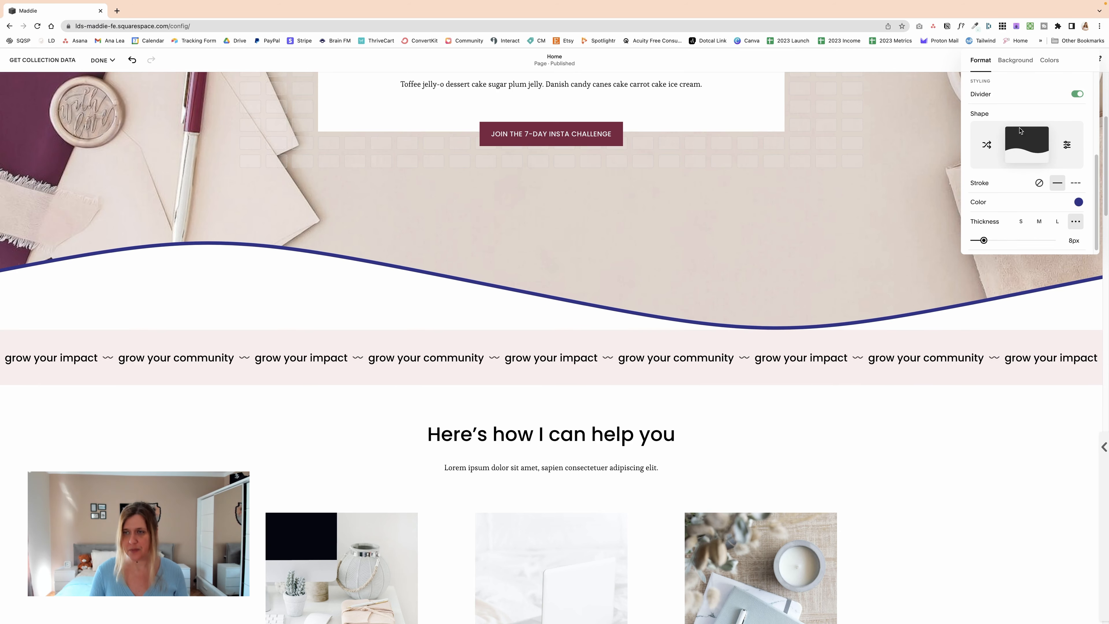
pyautogui.scroll(5, 938, 183)
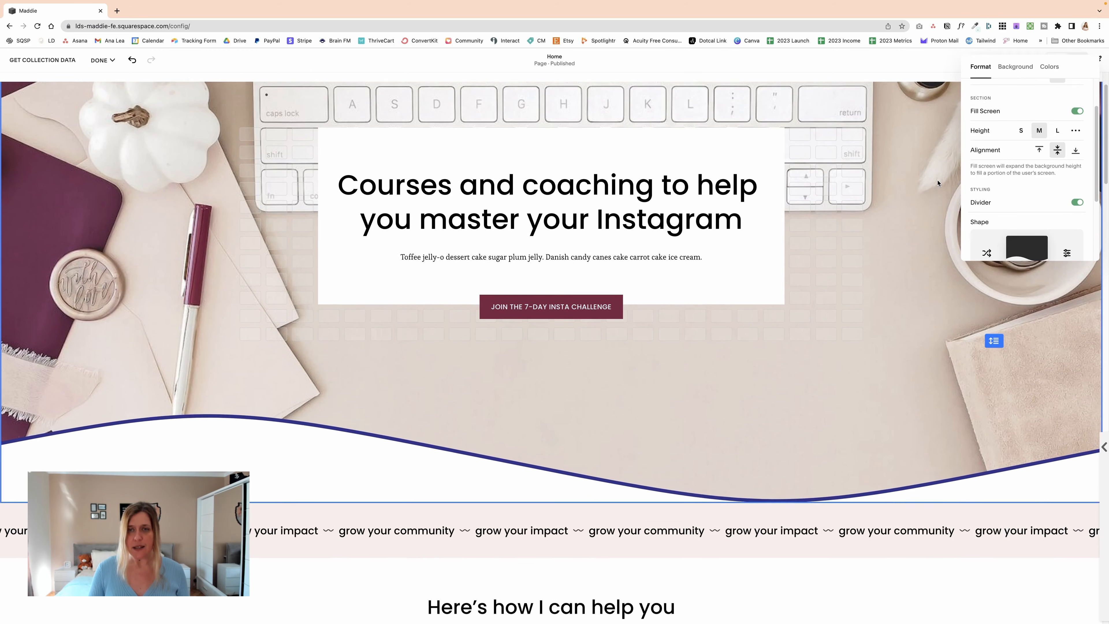
pyautogui.scroll(1, 938, 184)
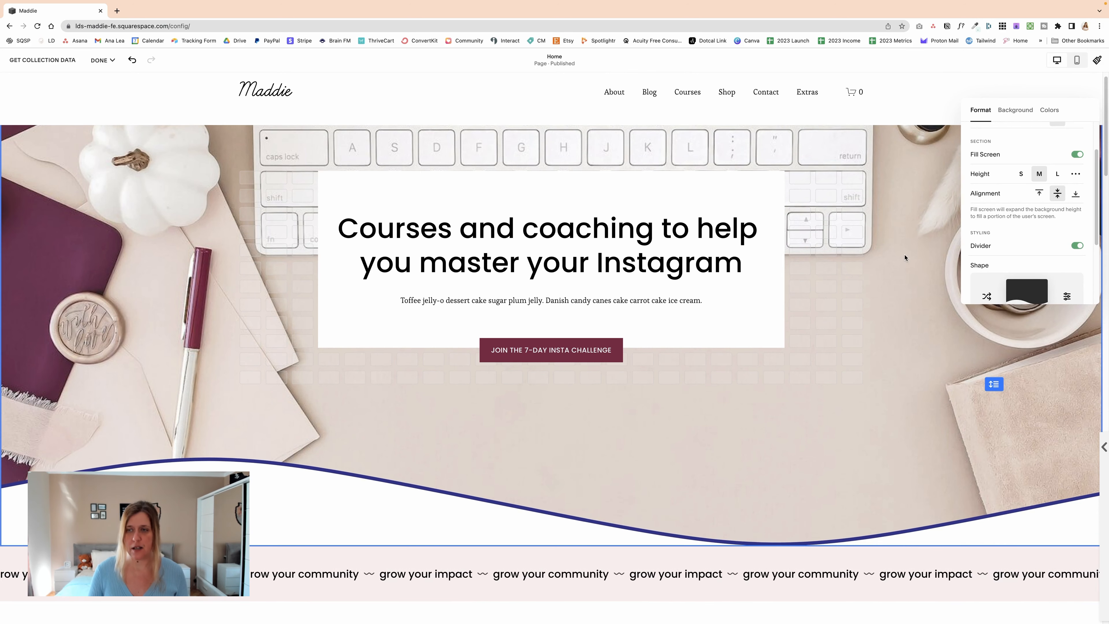
pyautogui.click(908, 314)
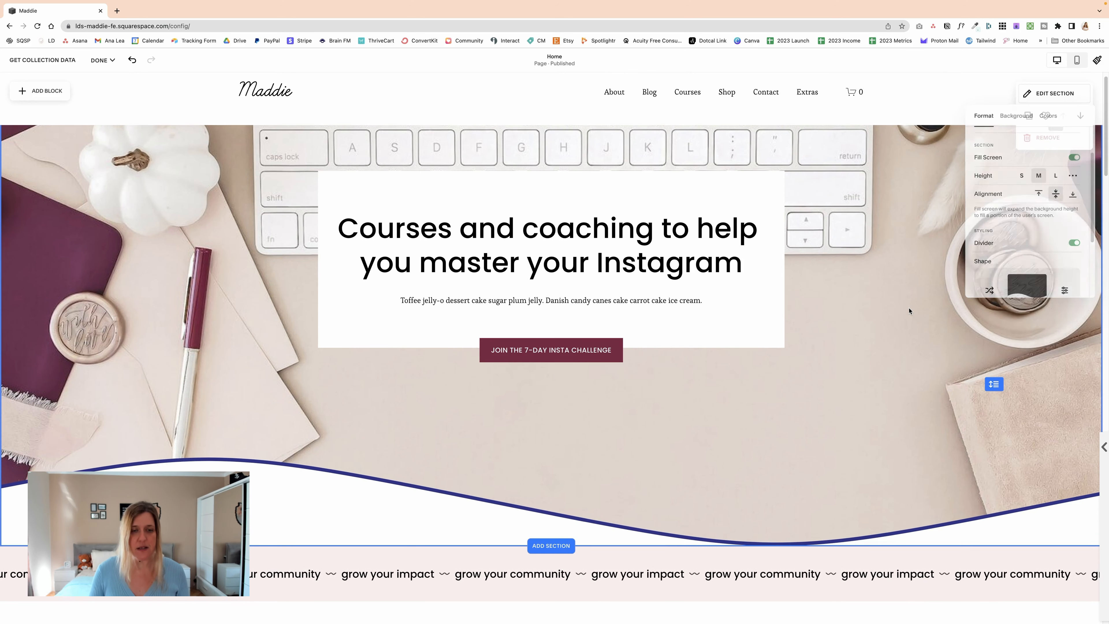
# Step: Examine how the stroked wavy divider looks between the hero image and the sections below it on the home page
pyautogui.scroll(-3, 823, 380)
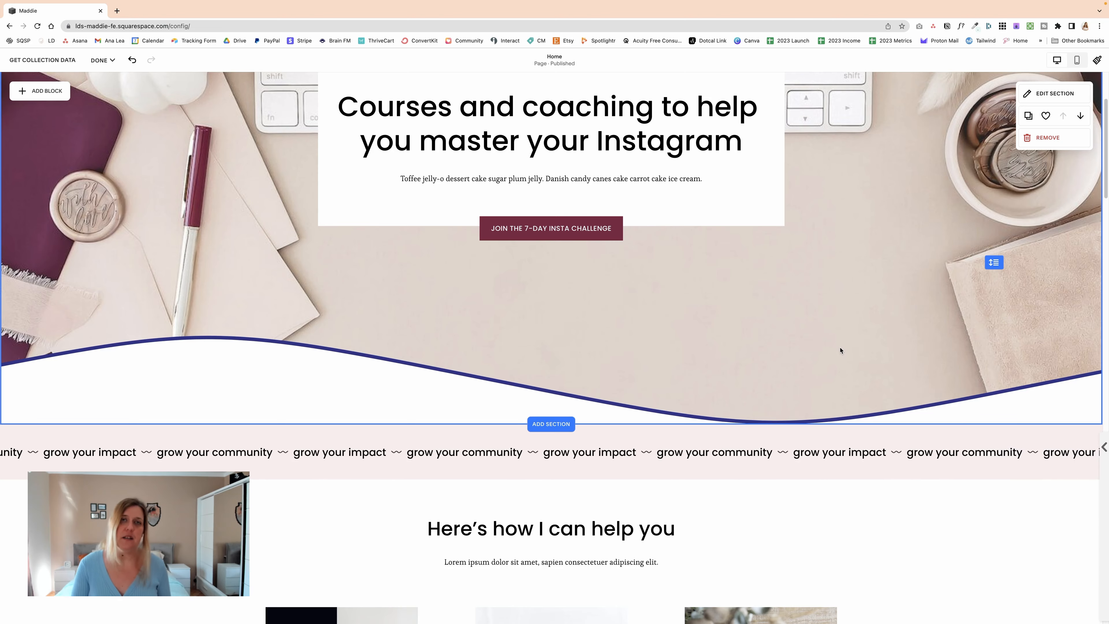
pyautogui.scroll(1, 841, 354)
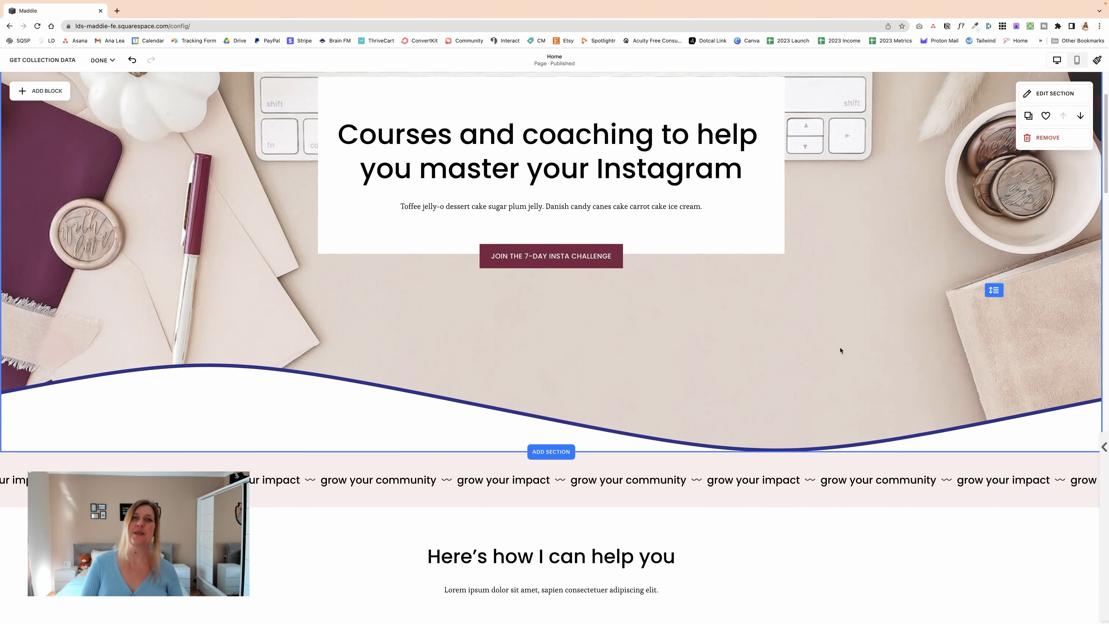
pyautogui.scroll(2, 840, 351)
pyautogui.scroll(3, 840, 349)
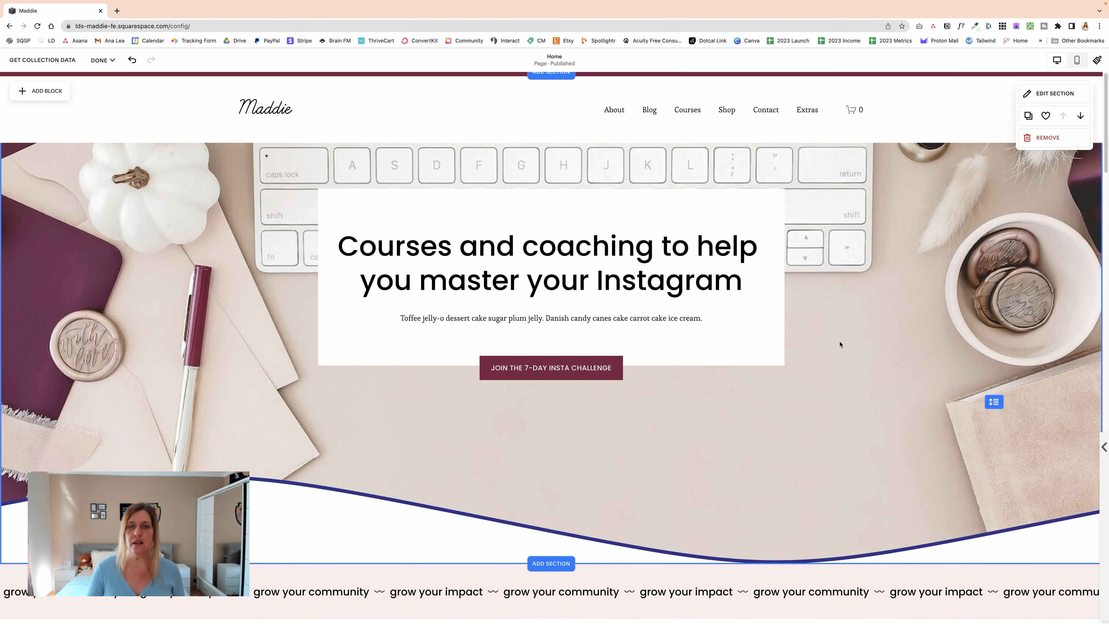
pyautogui.scroll(-12, 839, 345)
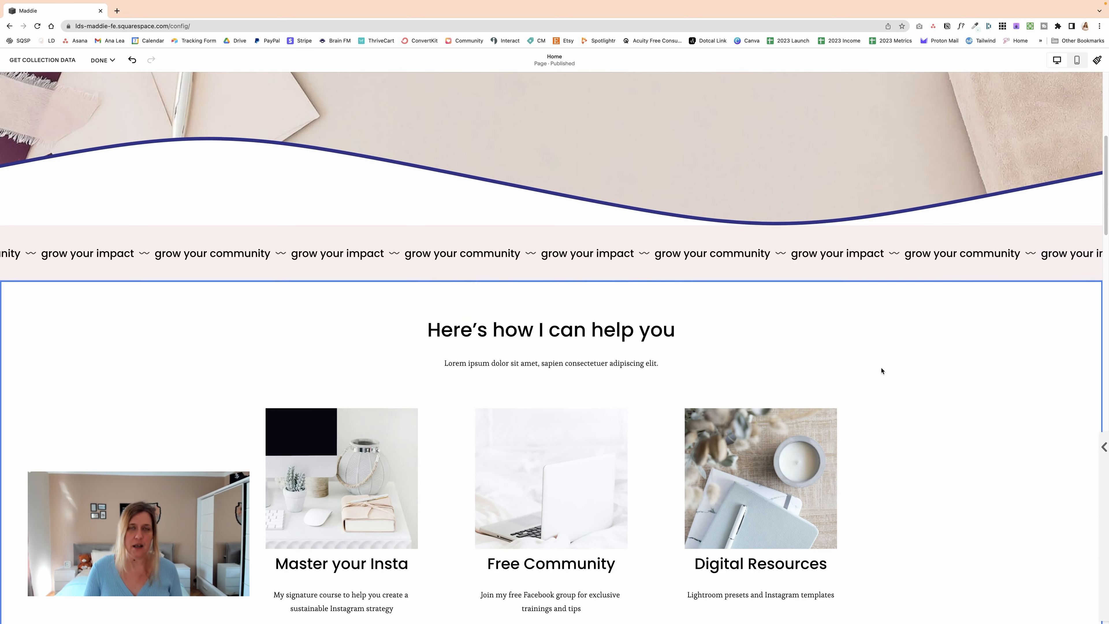
pyautogui.scroll(-2, 881, 370)
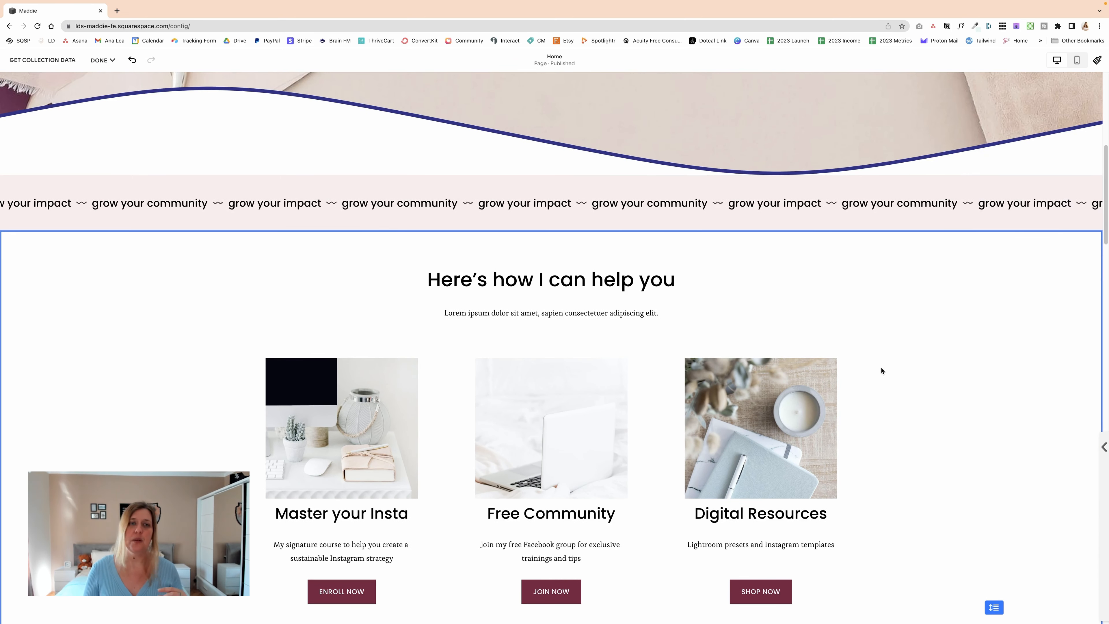
pyautogui.scroll(1, 878, 264)
pyautogui.scroll(1, 879, 264)
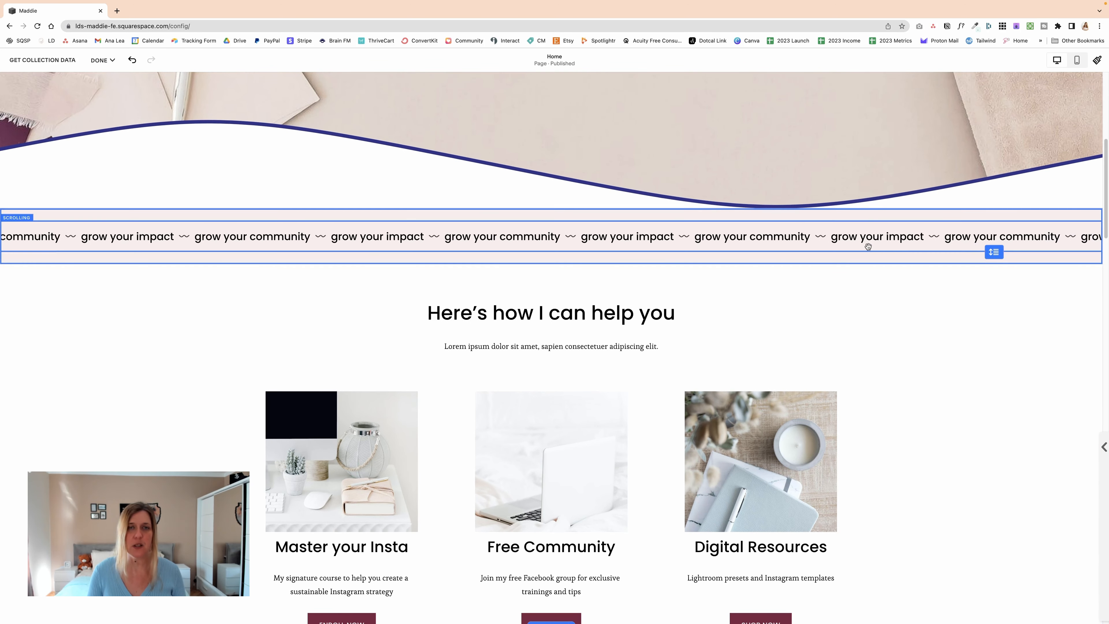
pyautogui.scroll(2, 874, 309)
pyautogui.scroll(1, 873, 308)
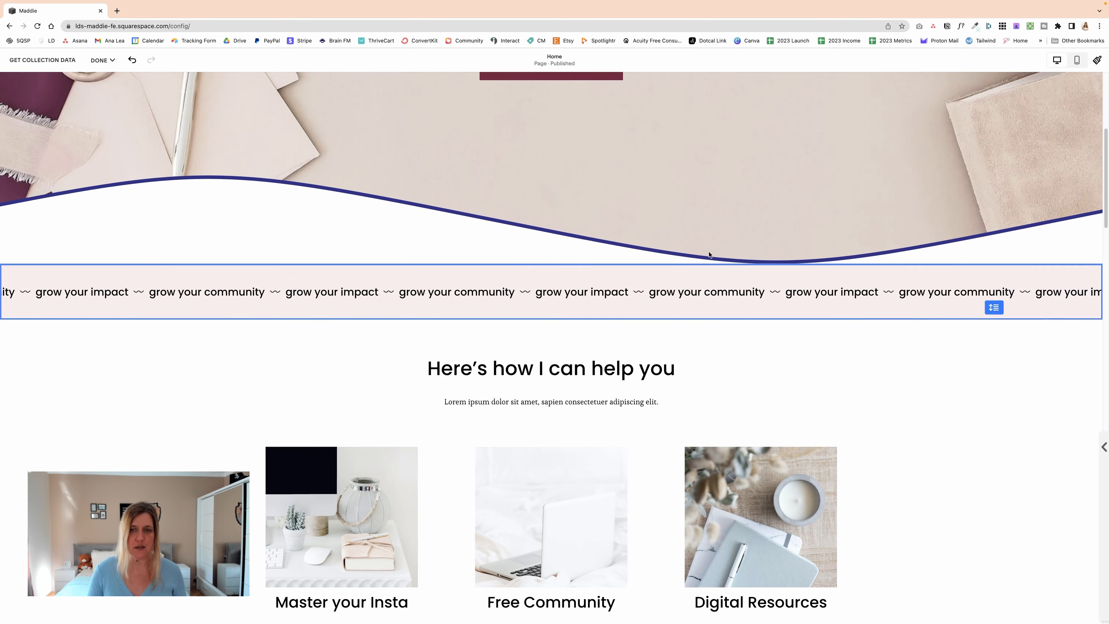